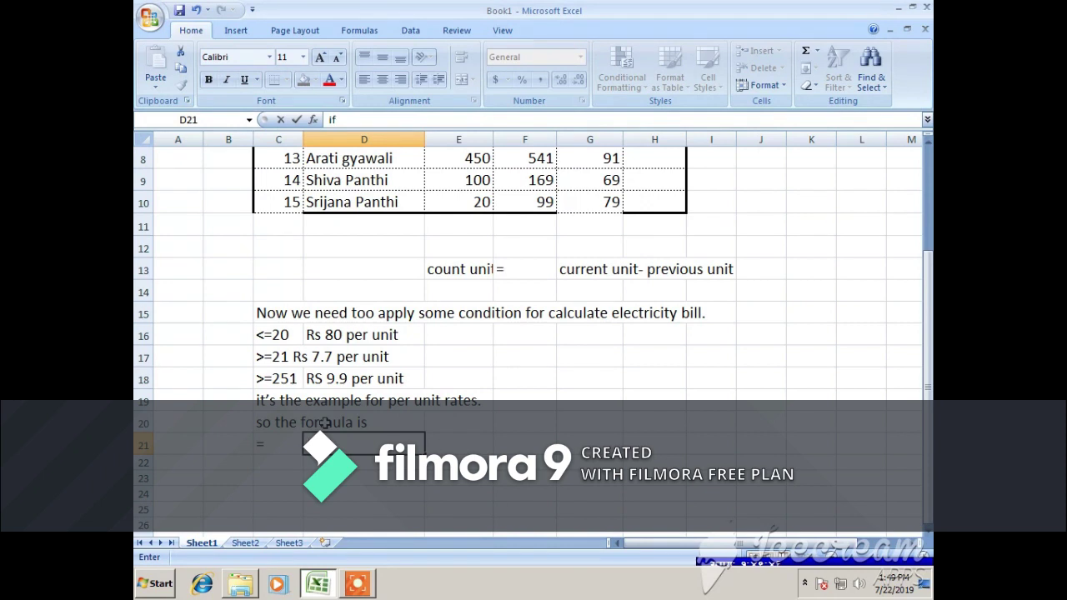
- Write the over-250 tier of the example formula in D21: if(unit>250,(unit-250)*9.9+80(for 20 units)+230*7.7,if(unit
{"action": "type", "text": "("}
{"action": "type", "text": "i"}
{"action": "type", "text": "unit"}
{"action": "type", "text": ">25"}
{"action": "type", "text": "0"}
{"action": "type", "text": ",("}
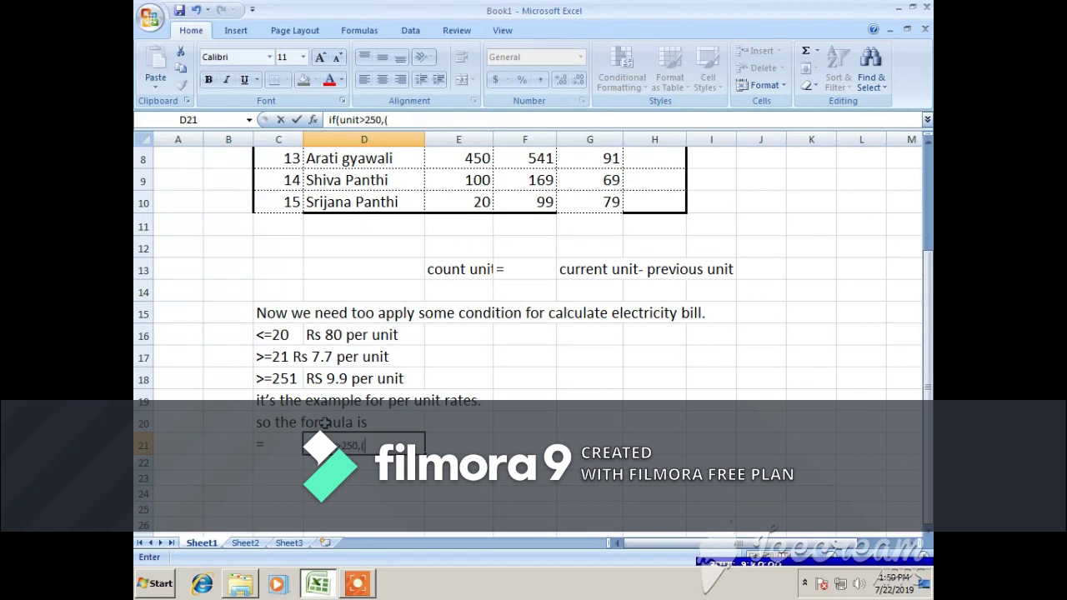
{"action": "type", "text": "unit-250)*9.9"}
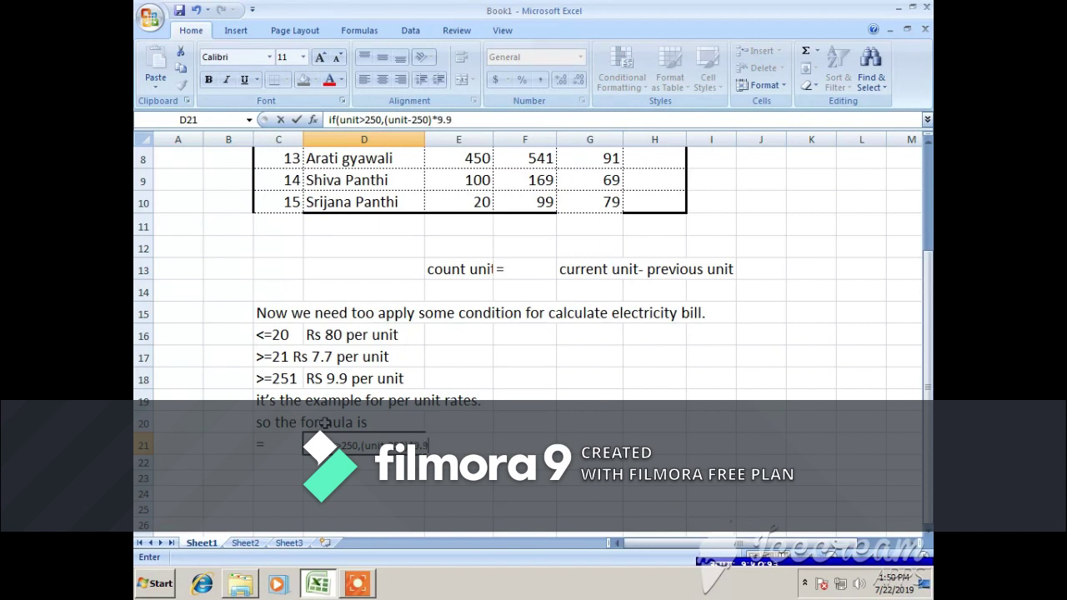
{"action": "type", "text": "+80(for 20 units)"}
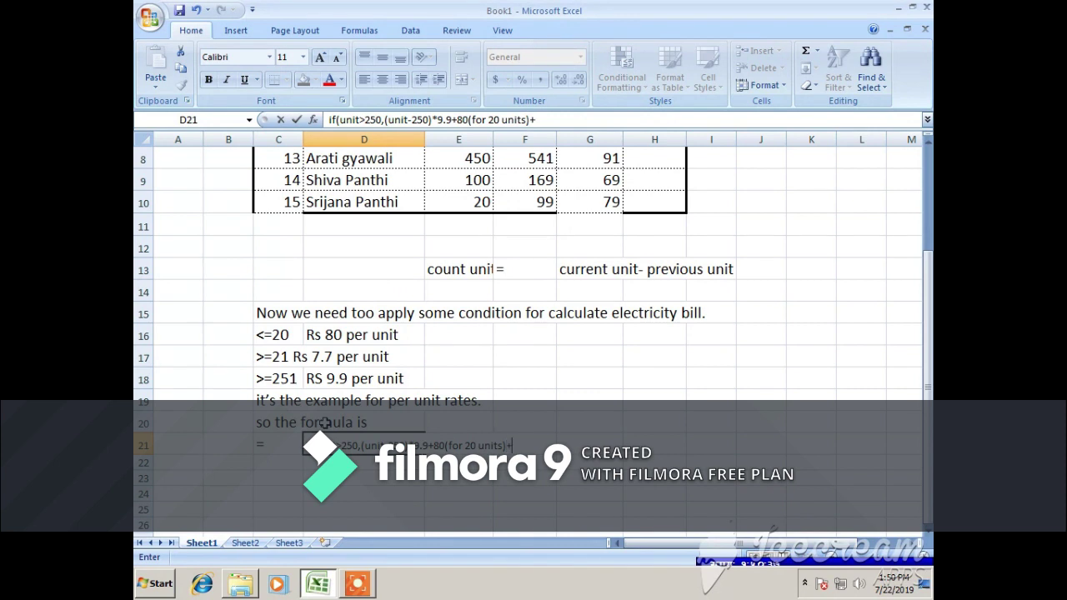
{"action": "type", "text": "+230*7.7,if(unit"}
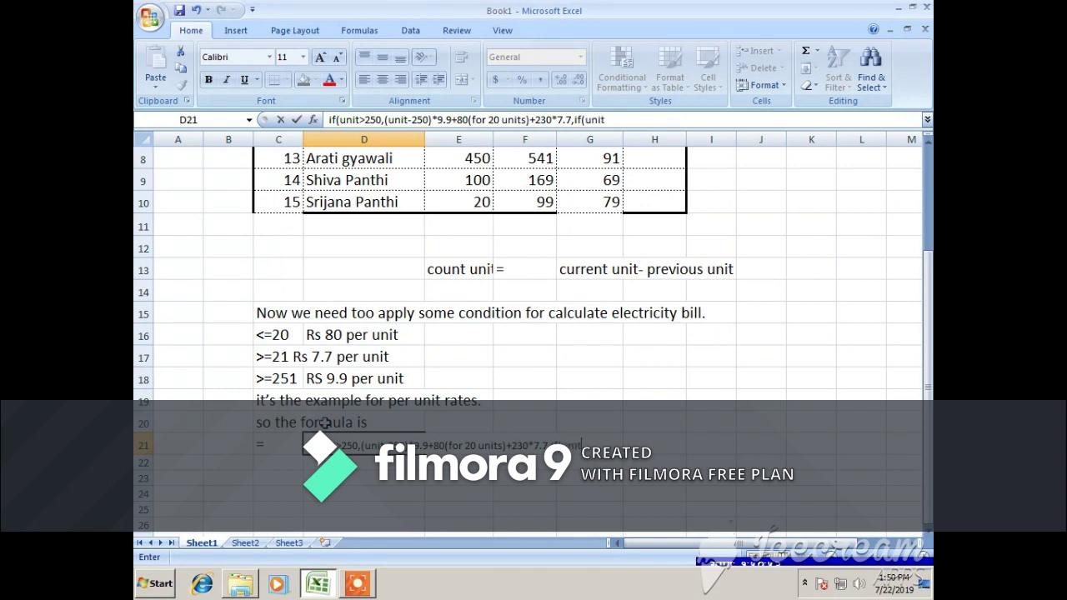
- Complete the example formula in D21 with the nested over-20 tier, >20,(unit-20)*7.7+80)), and commit it
{"action": "type", "text": "(uni"}
{"action": "key", "text": "BackSpace"}
{"action": "key", "text": "BackSpace"}
{"action": "key", "text": "BackSpace"}
{"action": "key", "text": "BackSpace"}
{"action": "type", "text": "-20"}
{"action": "key", "text": "BackSpace"}
{"action": "key", "text": "BackSpace"}
{"action": "key", "text": "BackSpace"}
{"action": "type", "text": ">20,(unit-20)"}
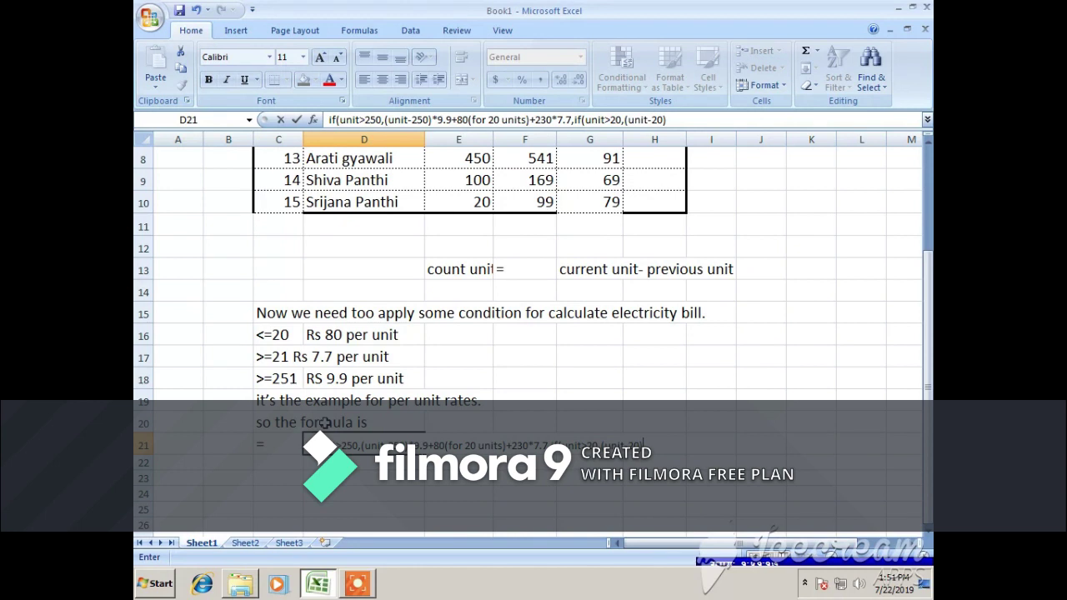
{"action": "type", "text": "*7.7+80"}
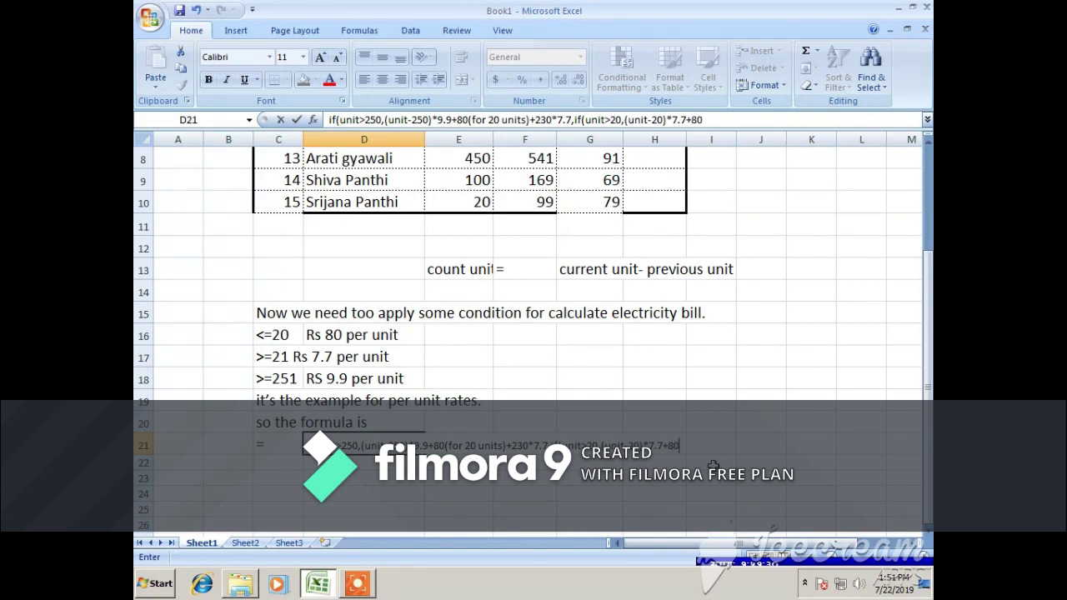
{"action": "type", "text": "))"}
{"action": "key", "text": "Return"}
{"action": "left_click_drag", "start_coordinate": [283, 447], "coordinate": [699, 456]}
{"action": "left_click", "coordinate": [747, 385]}
- Begin the first customer's Amount formula in H6 with =if(G6>250,(G6-250)*9.9+230*7.7+80,if
{"action": "scroll", "coordinate": [695, 387], "scroll_direction": "up", "scroll_amount": 3}
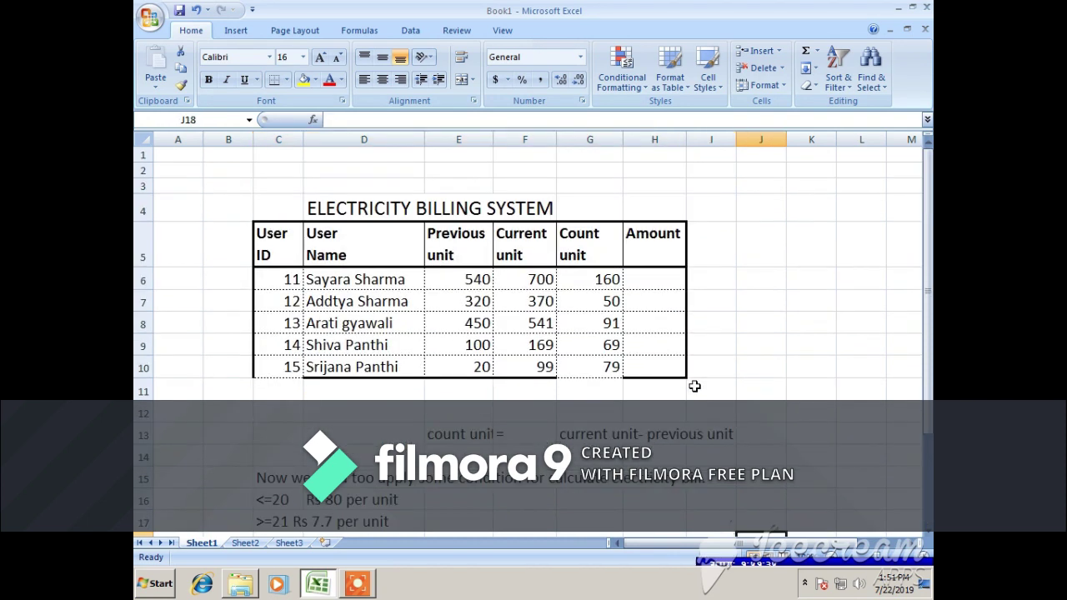
{"action": "left_click", "coordinate": [653, 282]}
{"action": "type", "text": "=if"}
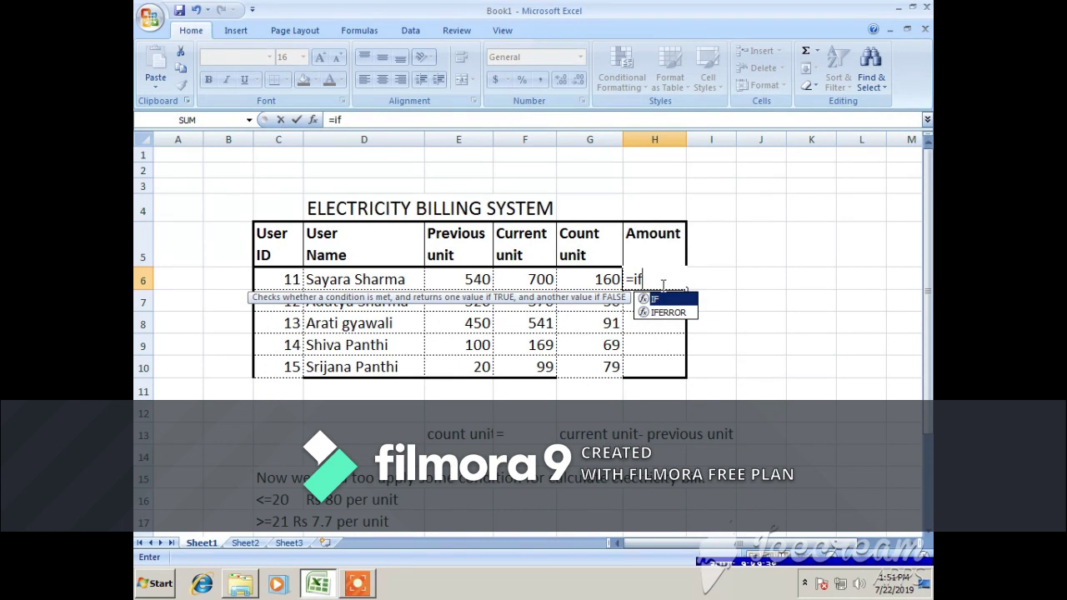
{"action": "type", "text": "("}
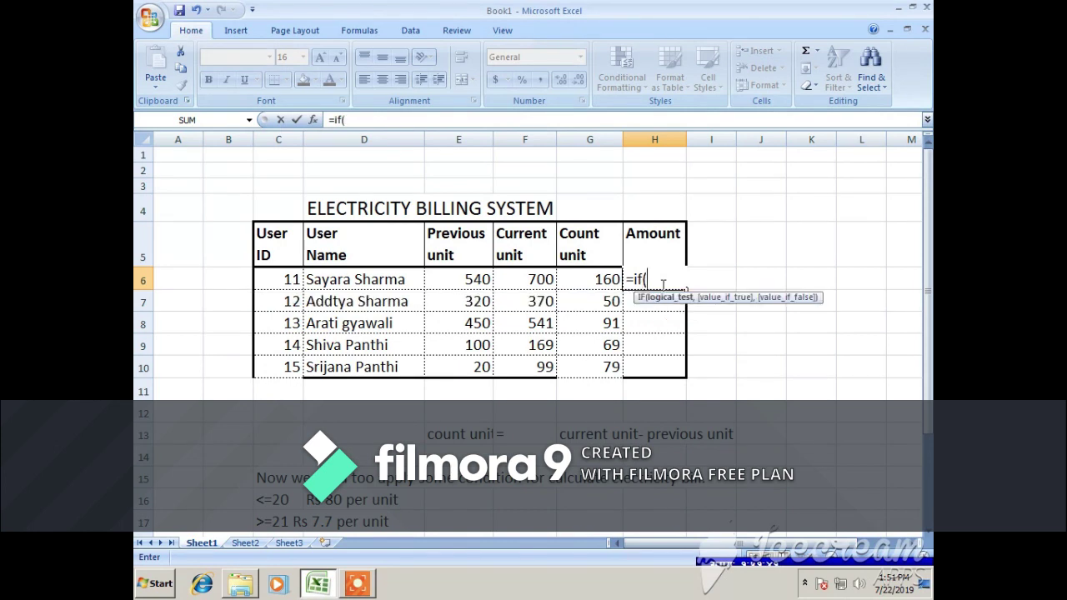
{"action": "left_click", "coordinate": [599, 284]}
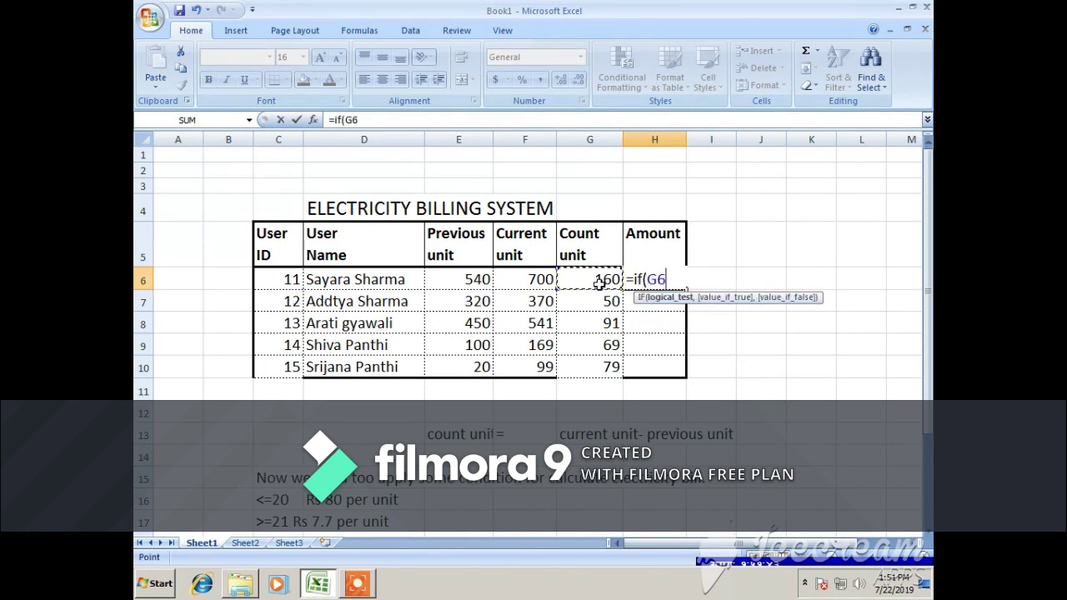
{"action": "type", "text": ">250,"}
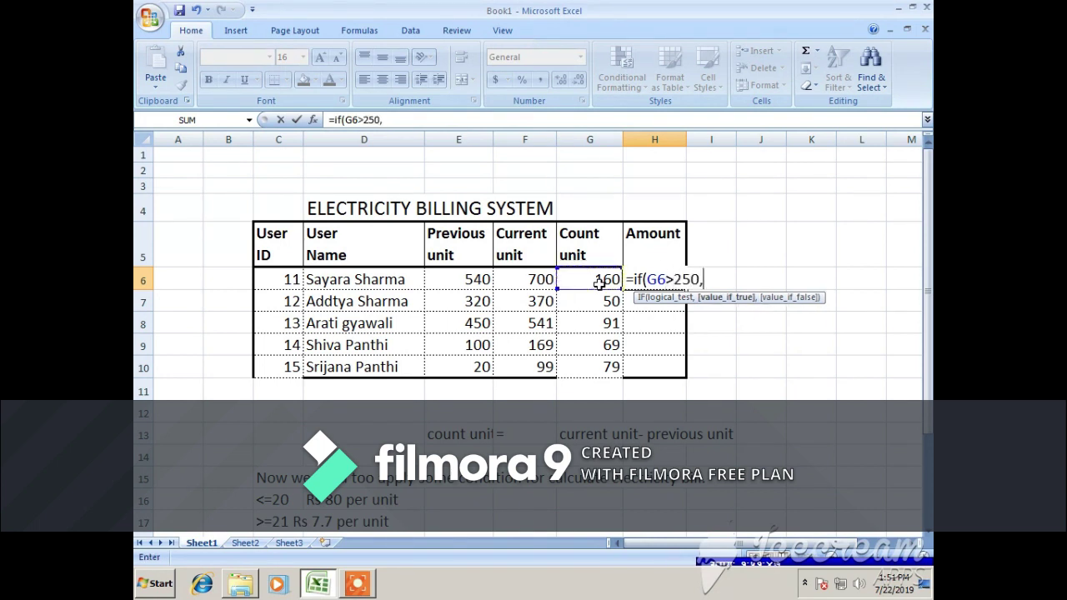
{"action": "type", "text": "("}
{"action": "left_click", "coordinate": [599, 283]}
{"action": "type", "text": "-250"}
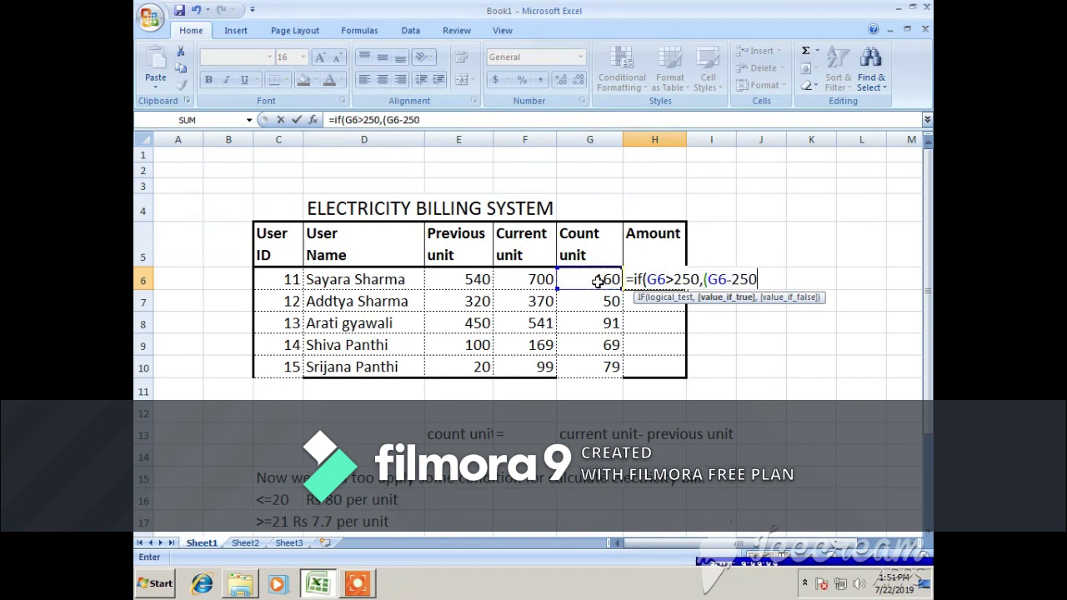
{"action": "type", "text": ")*9.9+230"}
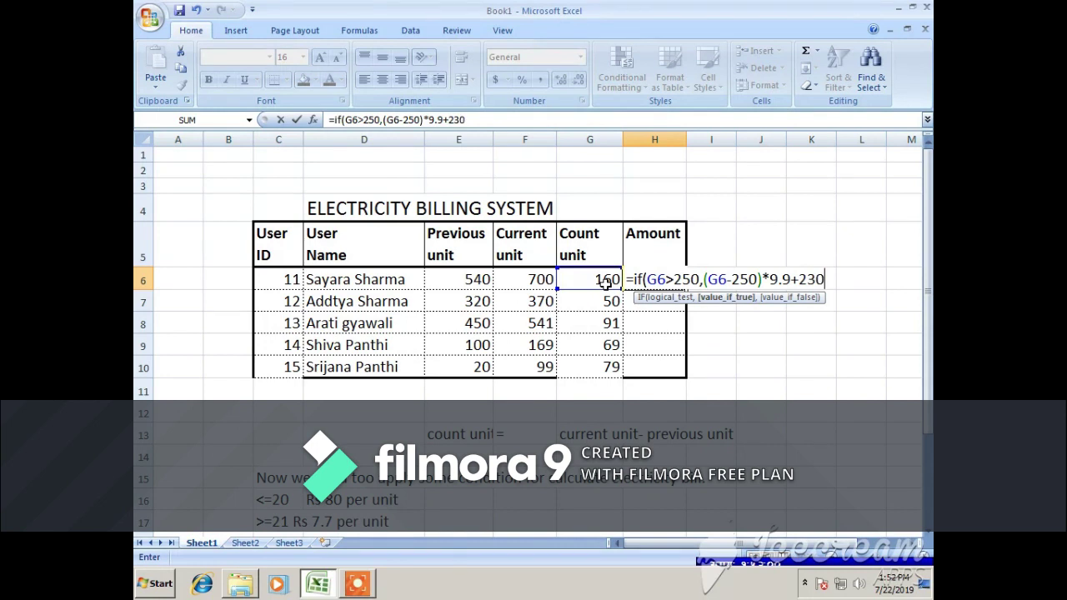
{"action": "type", "text": "*7.7+80,if"}
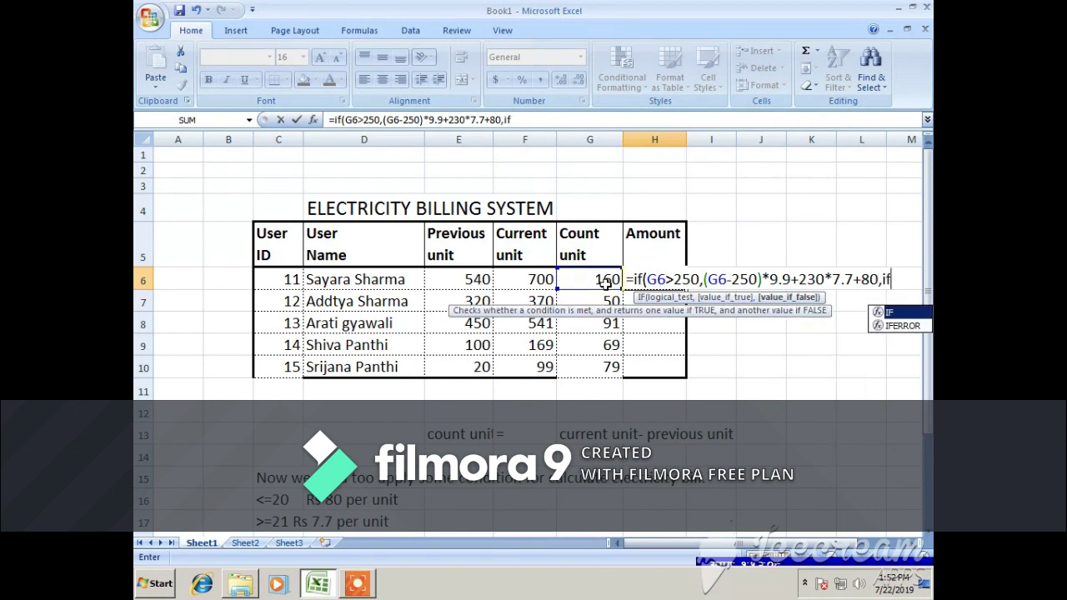
- Finish the H6 formula with the nested condition (G6>20,(G6-20)*7.7+80)) and commit it
{"action": "type", "text": "("}
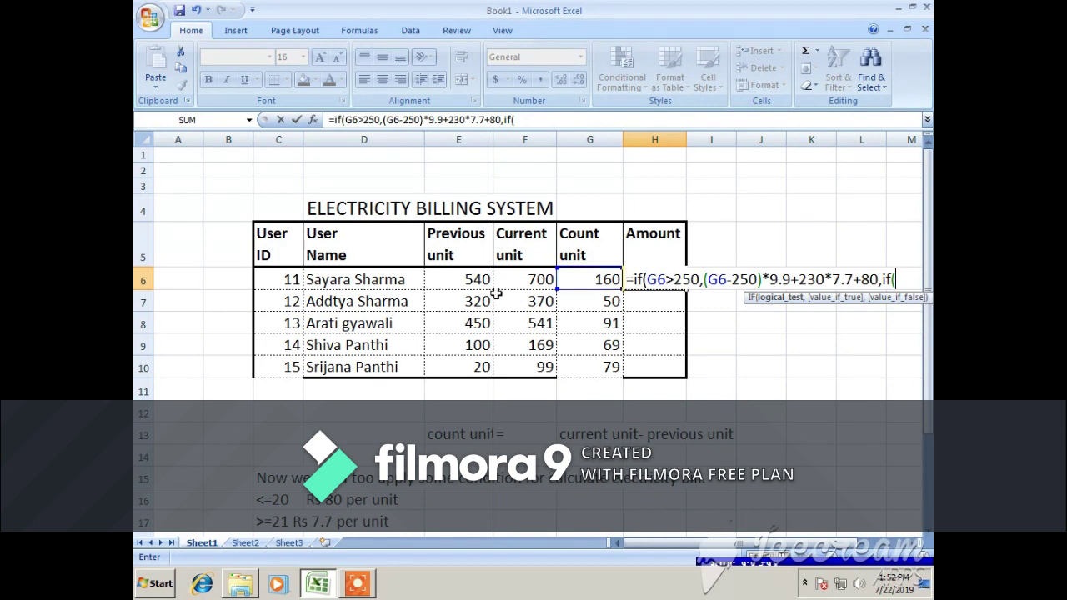
{"action": "left_click", "coordinate": [583, 280]}
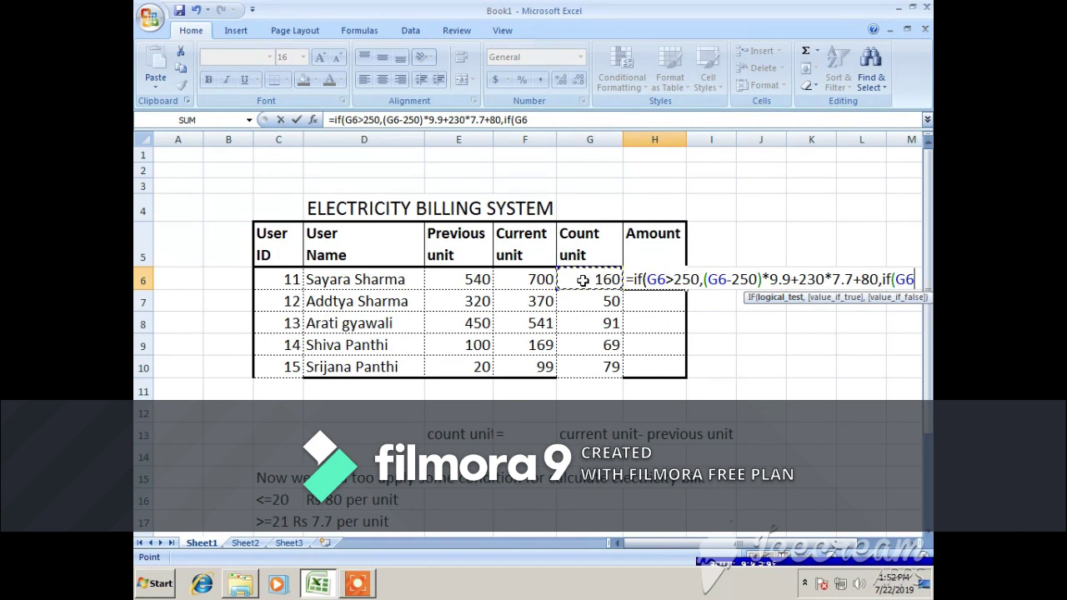
{"action": "type", "text": ">20"}
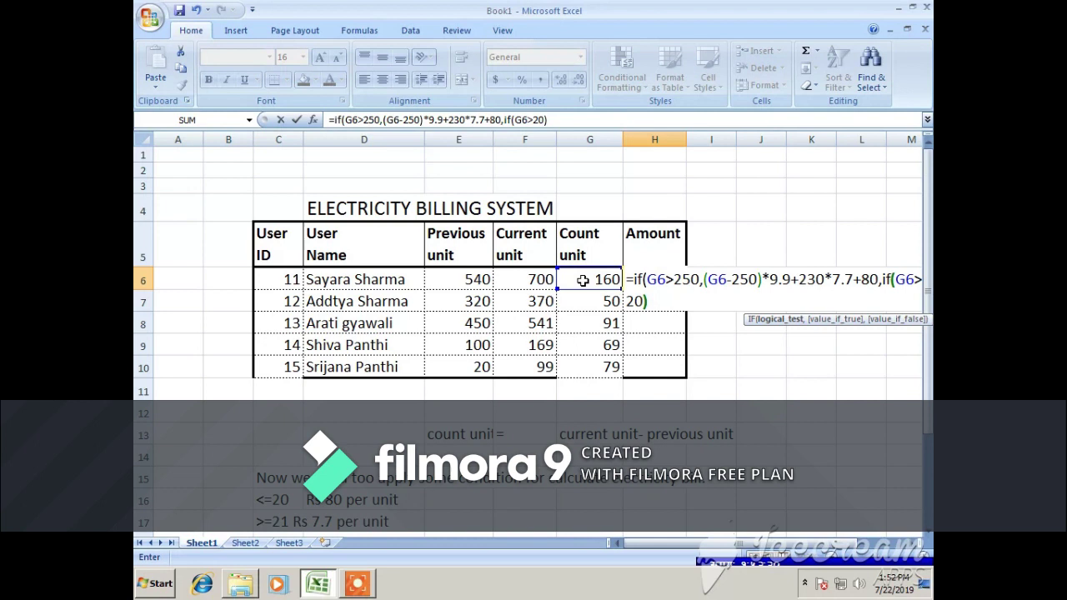
{"action": "type", "text": ")"}
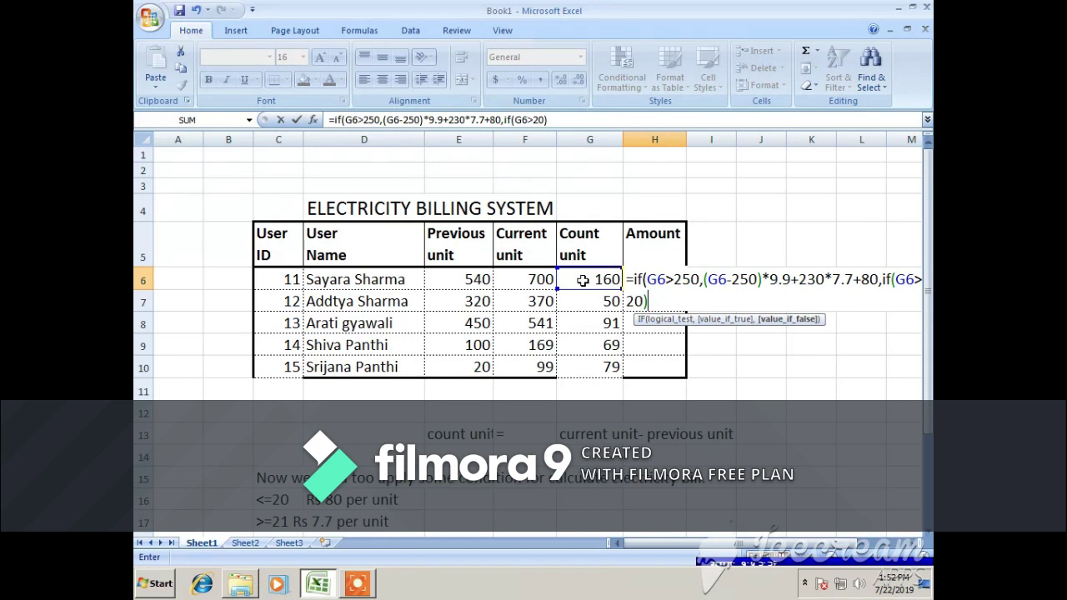
{"action": "key", "text": "BackSpace"}
{"action": "type", "text": ",("}
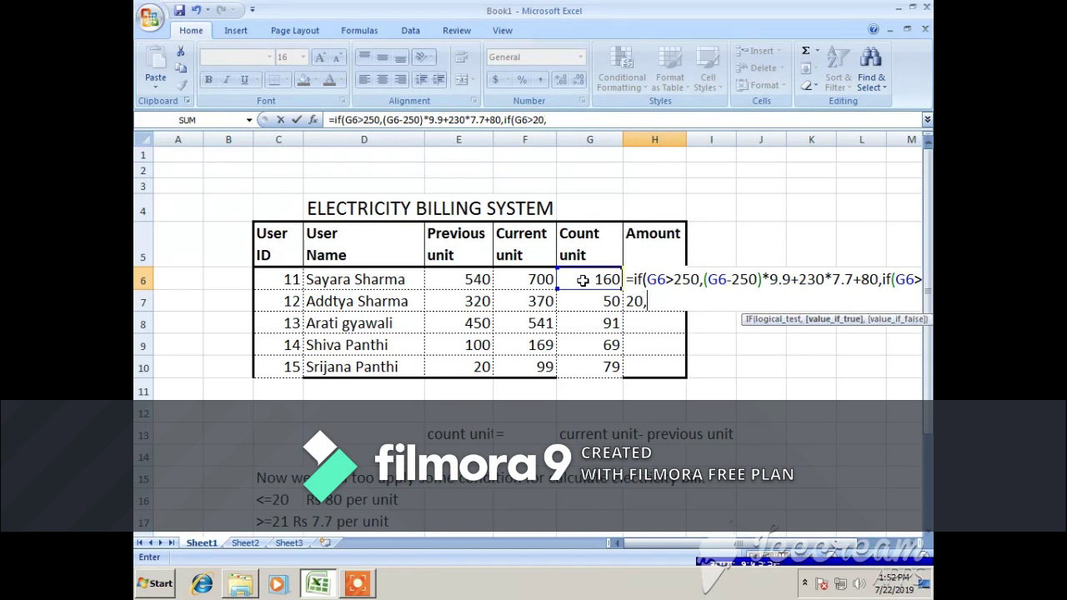
{"action": "left_click", "coordinate": [591, 278]}
{"action": "type", "text": "-"}
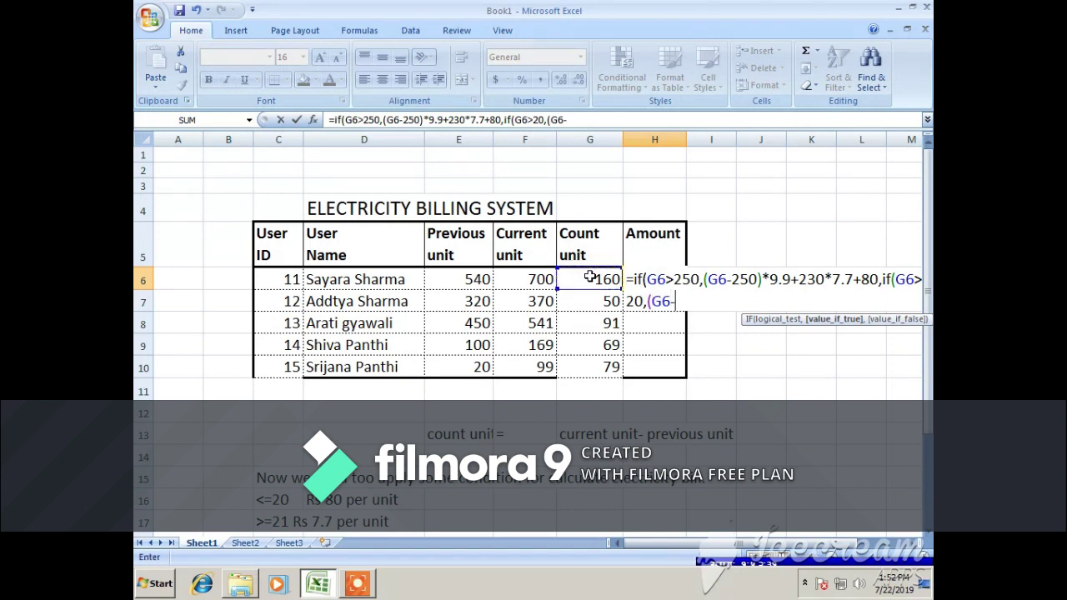
{"action": "type", "text": "20)*7.7+"}
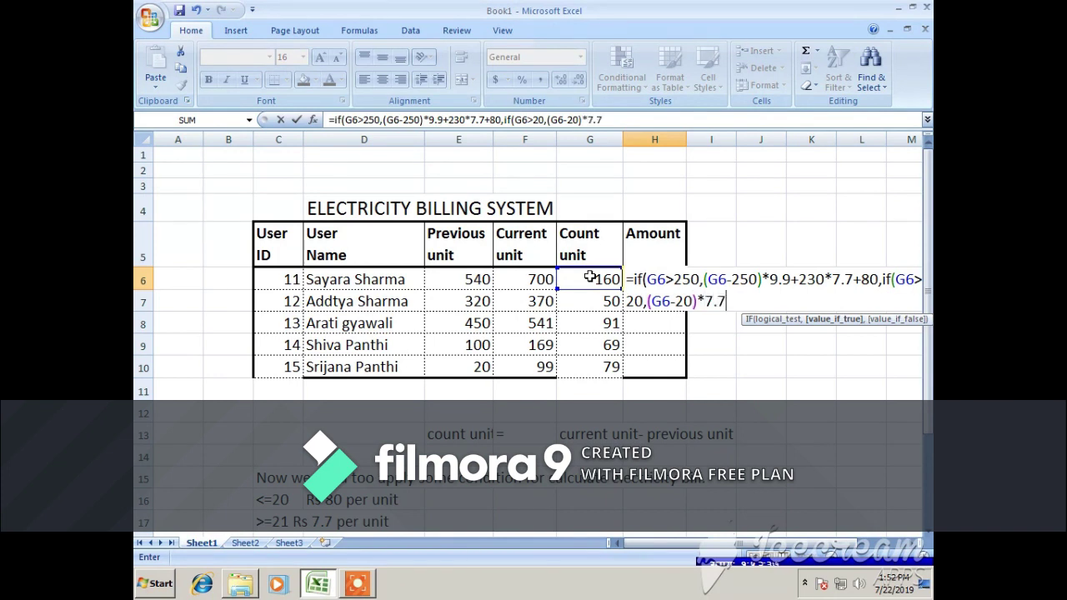
{"action": "type", "text": "80))"}
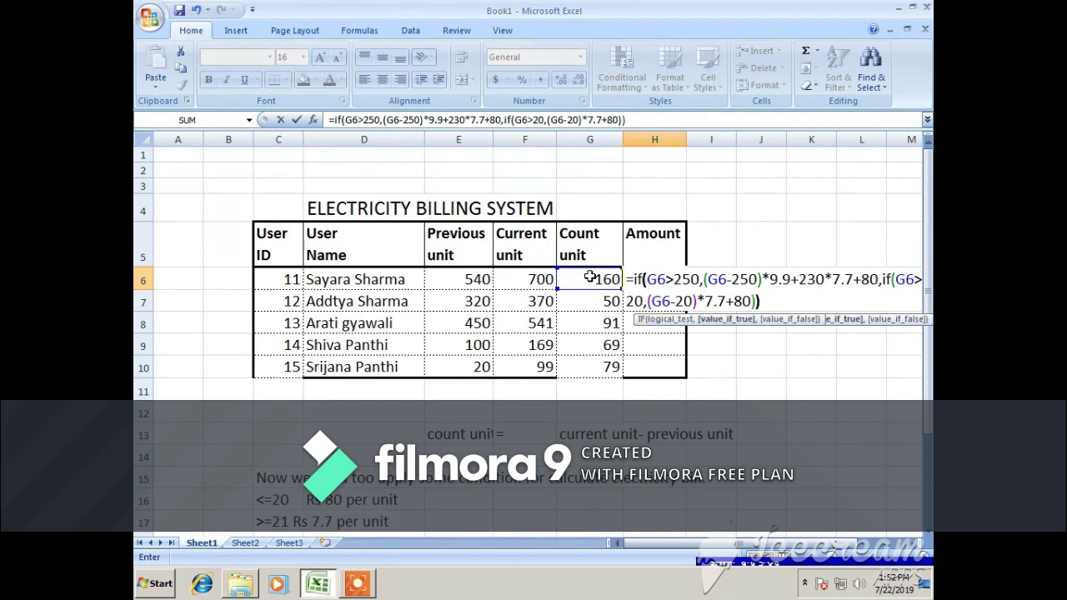
{"action": "key", "text": "Return"}
- Fill the Amount formula from H6 down through H10 for the remaining customers
{"action": "left_click", "coordinate": [769, 283]}
{"action": "left_click", "coordinate": [671, 281]}
{"action": "left_click", "coordinate": [763, 248]}
{"action": "left_click", "coordinate": [667, 280]}
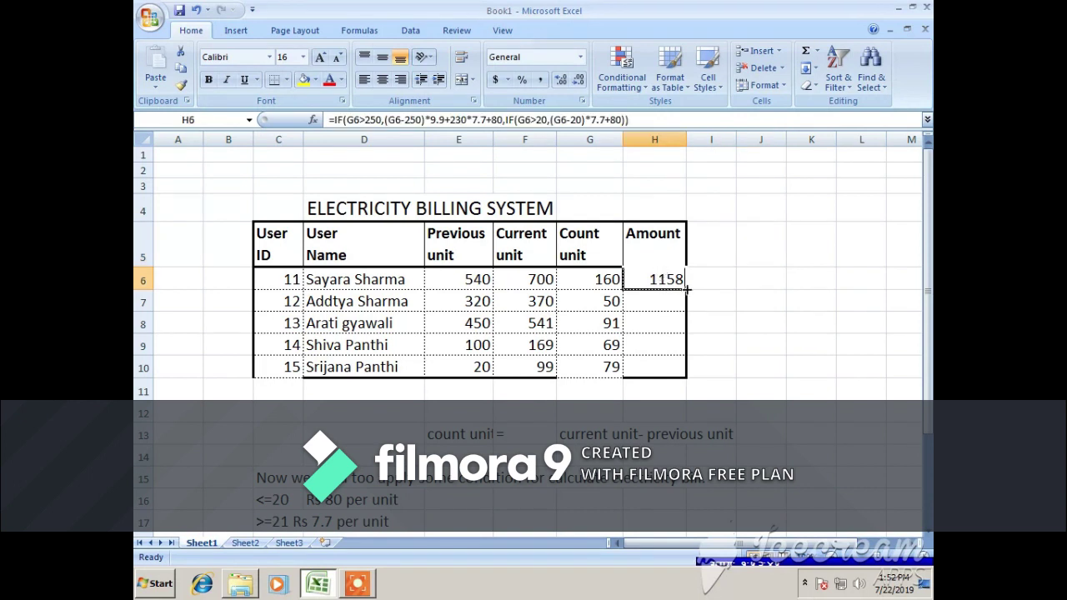
{"action": "left_click_drag", "start_coordinate": [686, 289], "coordinate": [685, 369]}
- Begin an explanatory note beside the billing table by entering "here" in J6
{"action": "left_click", "coordinate": [804, 282]}
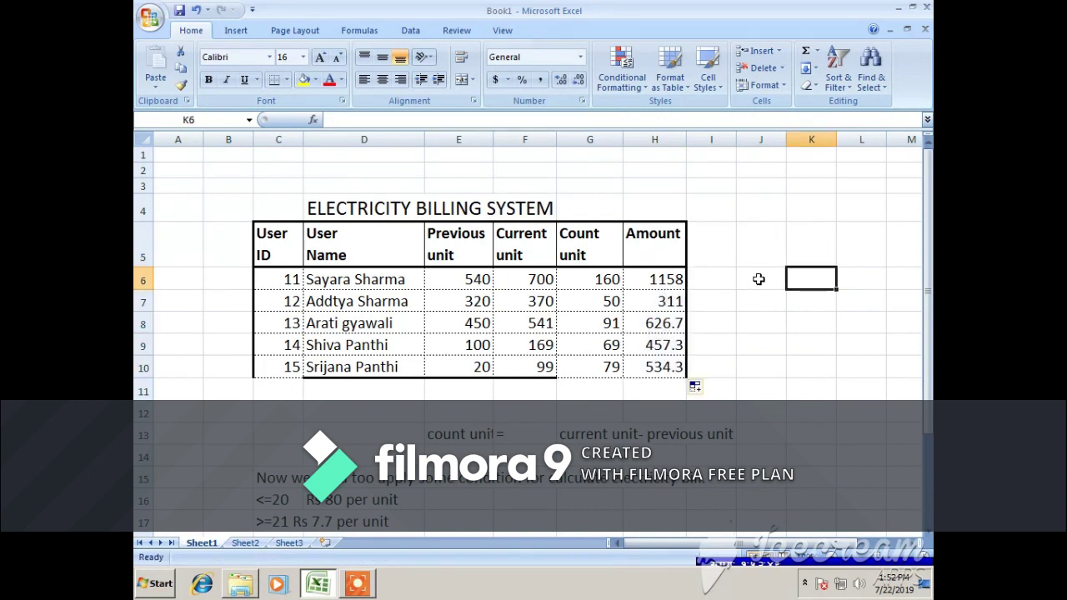
{"action": "left_click", "coordinate": [755, 280]}
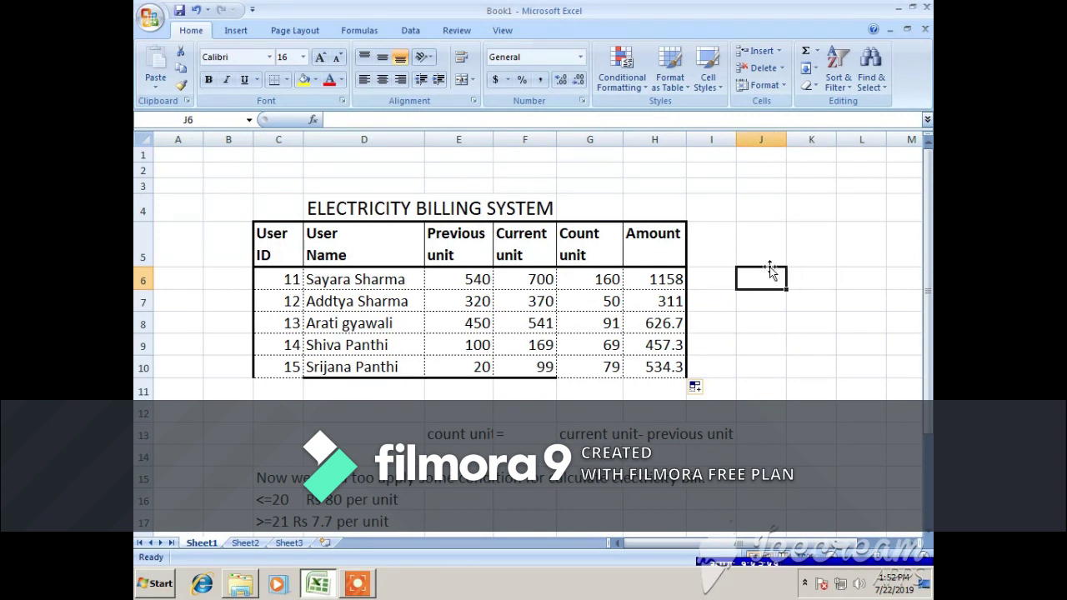
{"action": "type", "text": "here"}
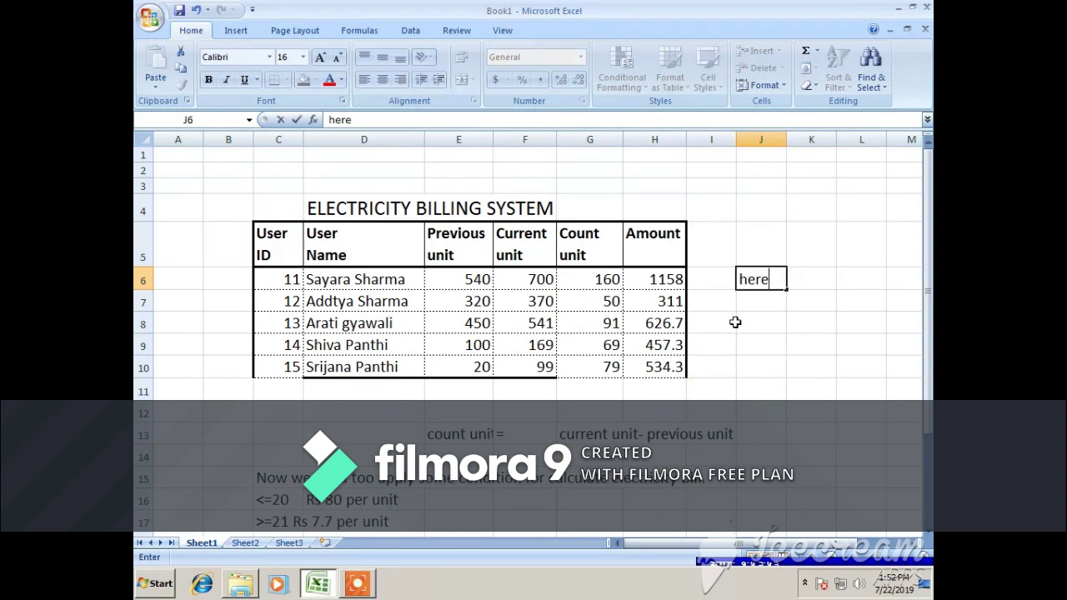
{"action": "left_click", "coordinate": [816, 278]}
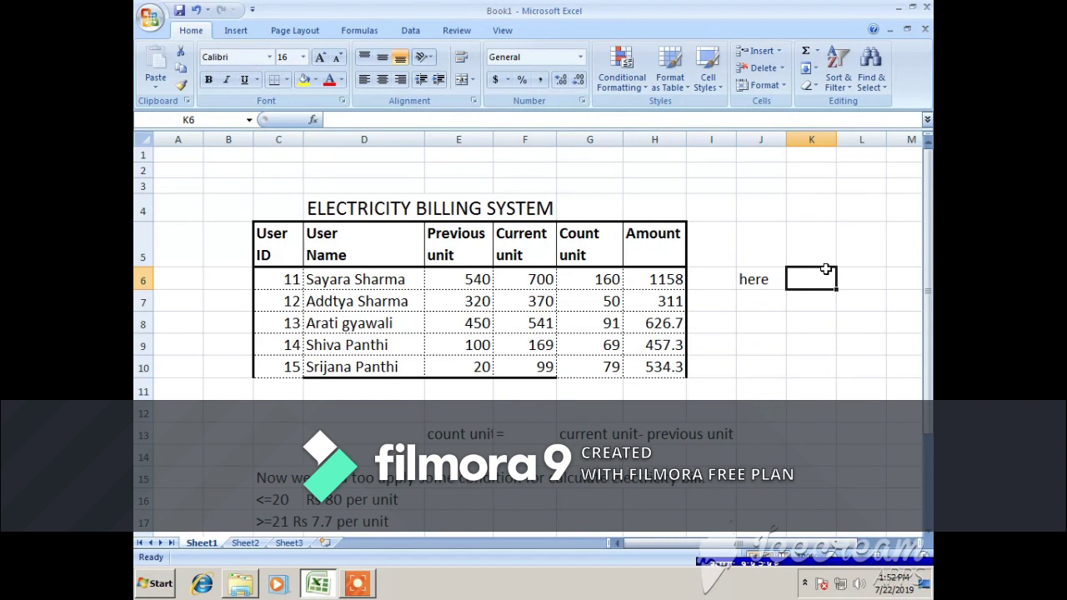
{"action": "type", "text": "250"}
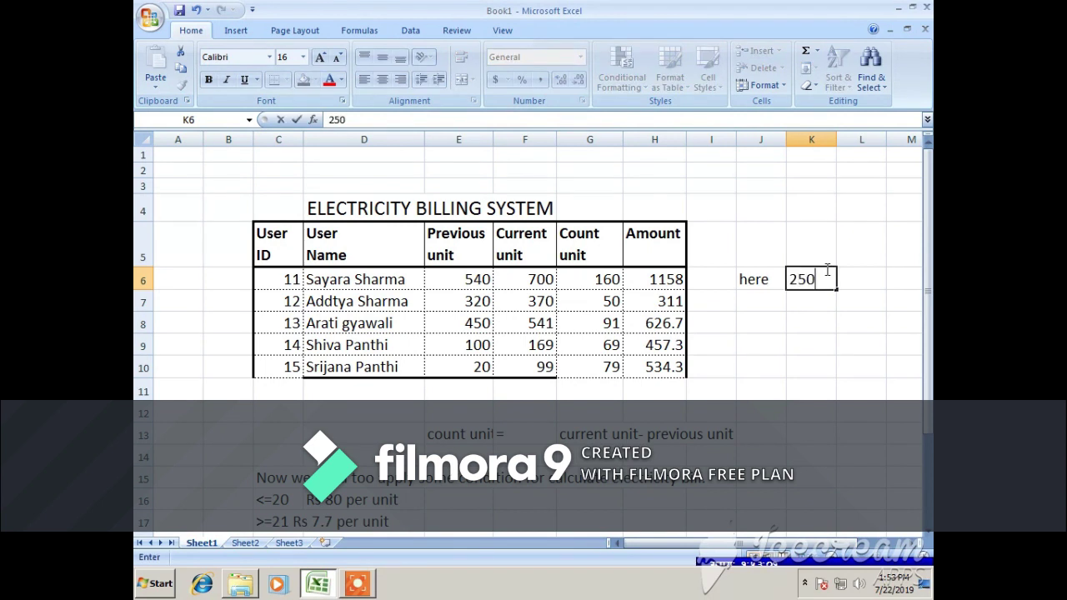
{"action": "key", "text": "BackSpace"}
{"action": "key", "text": "BackSpace"}
{"action": "key", "text": "BackSpace"}
{"action": "key", "text": "Return"}
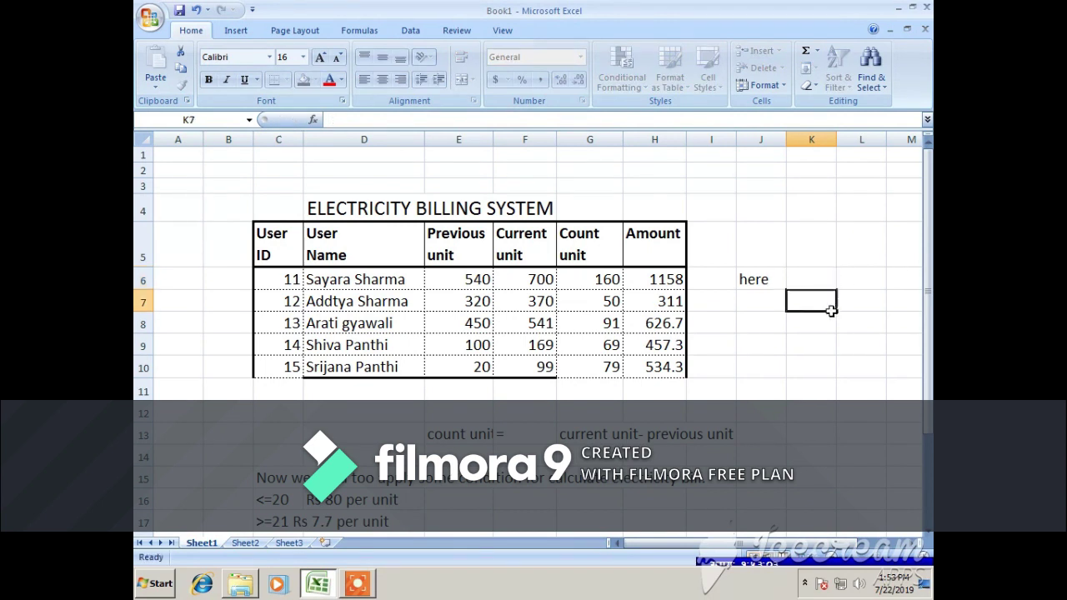
- Enter "160 units" in K6, next to the word "here"
{"action": "left_click", "coordinate": [798, 275]}
{"action": "type", "text": "160 un"}
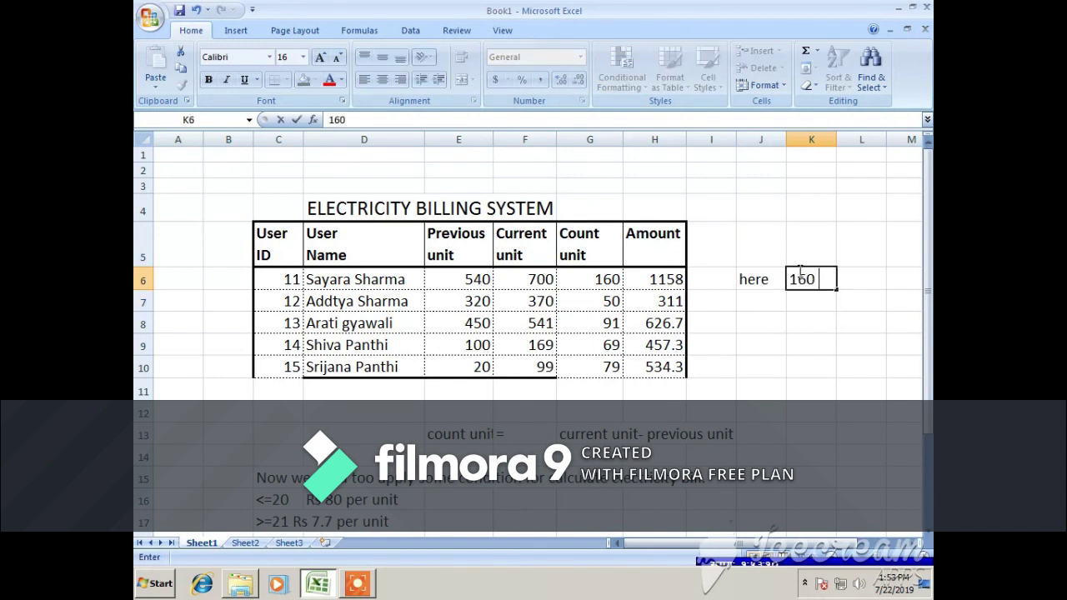
{"action": "type", "text": "s"}
{"action": "key", "text": "Return"}
- Enter the rate note "250 units = Rs 7.7" in J7
{"action": "left_click", "coordinate": [758, 296]}
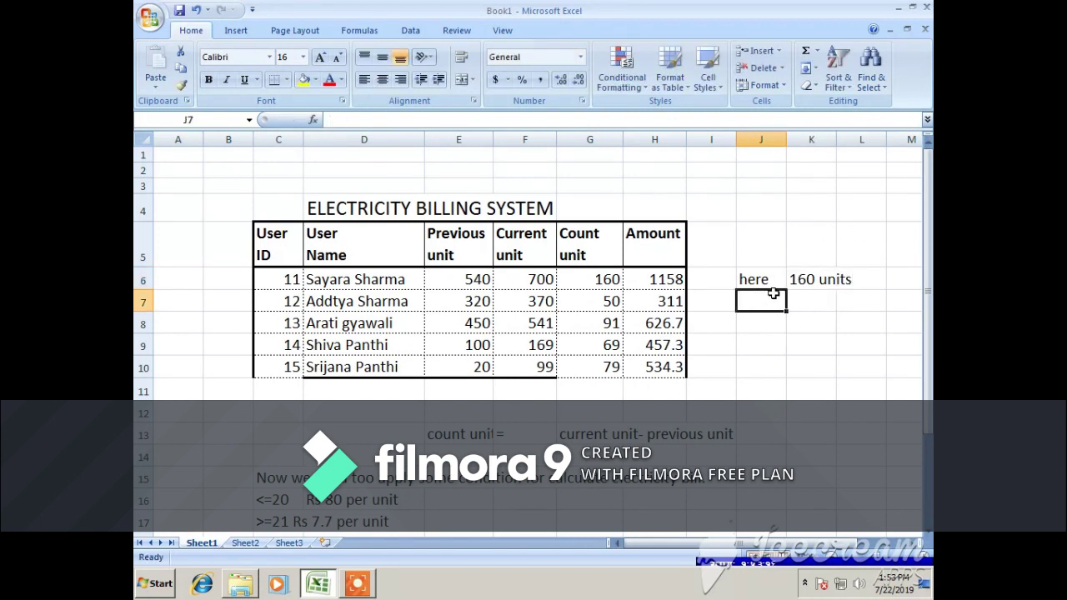
{"action": "type", "text": "250 units"}
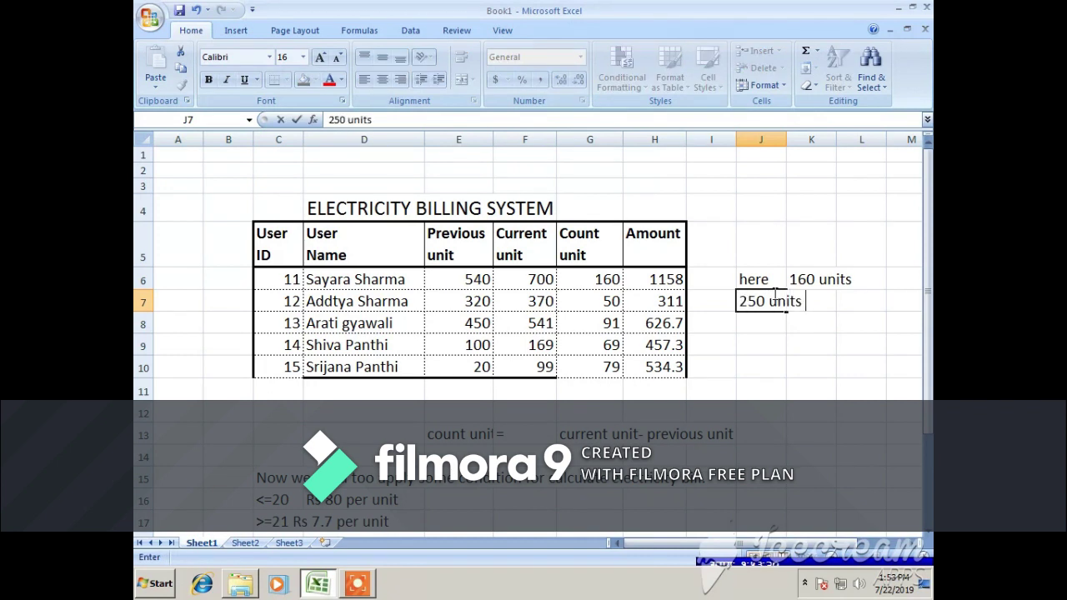
{"action": "type", "text": " = Rs 7.7"}
{"action": "key", "text": "Return"}
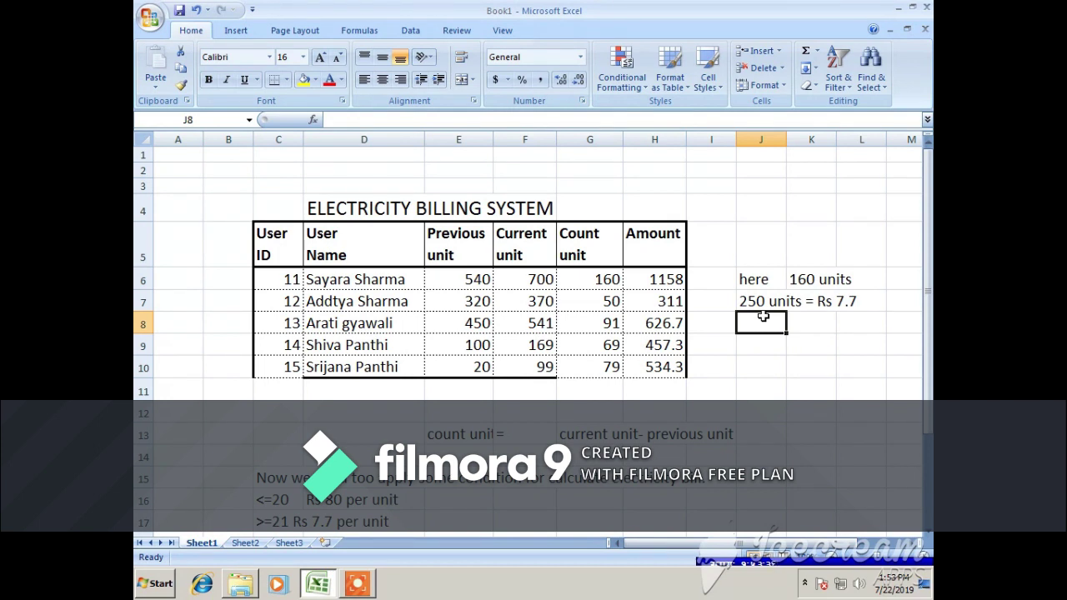
- Enter the remark "no Calculate in this user" in M7, beside the 250 units rate note
{"action": "left_click", "coordinate": [901, 305]}
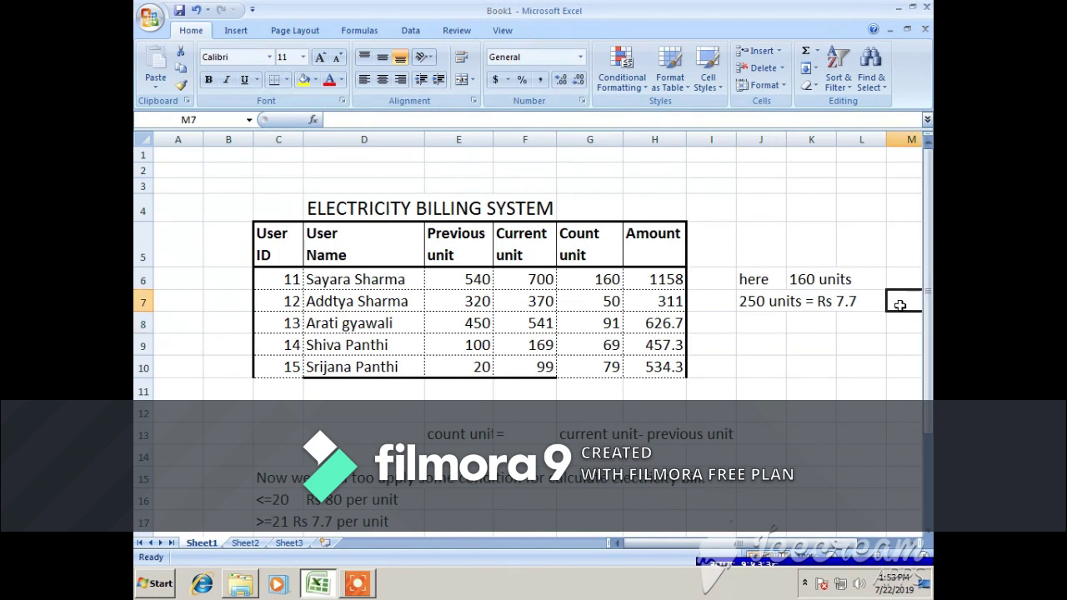
{"action": "type", "text": "*"}
{"action": "type", "text": "no"}
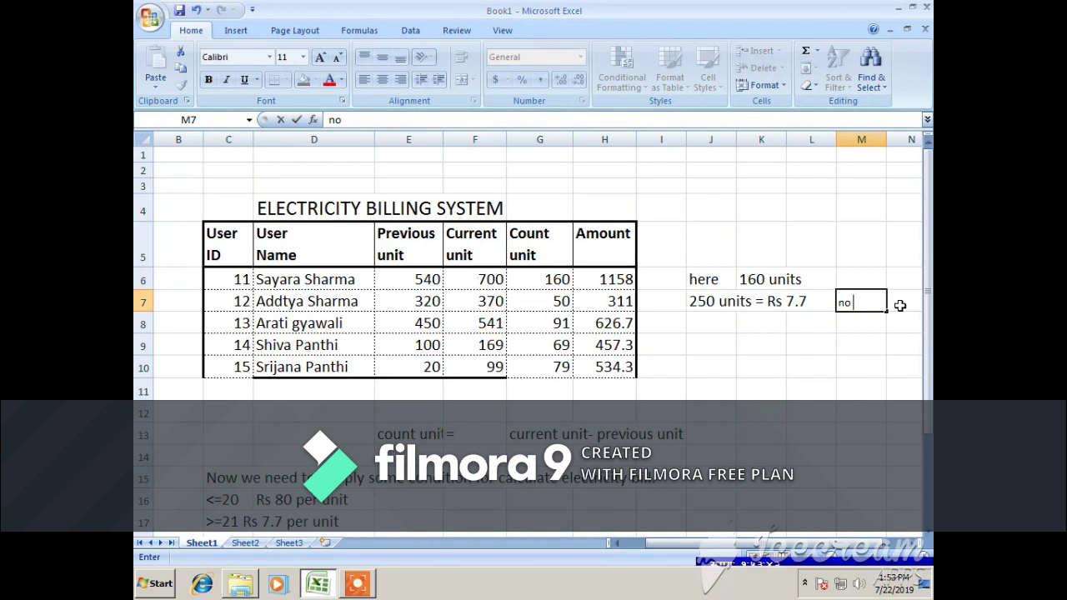
{"action": "type", "text": " Calculate in"}
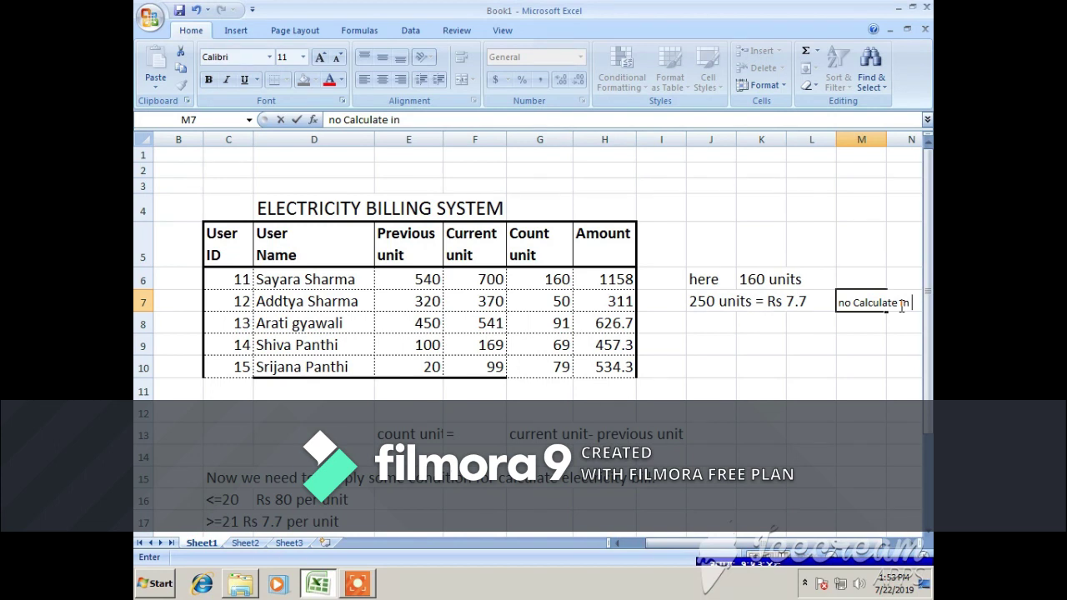
{"action": "type", "text": " this"}
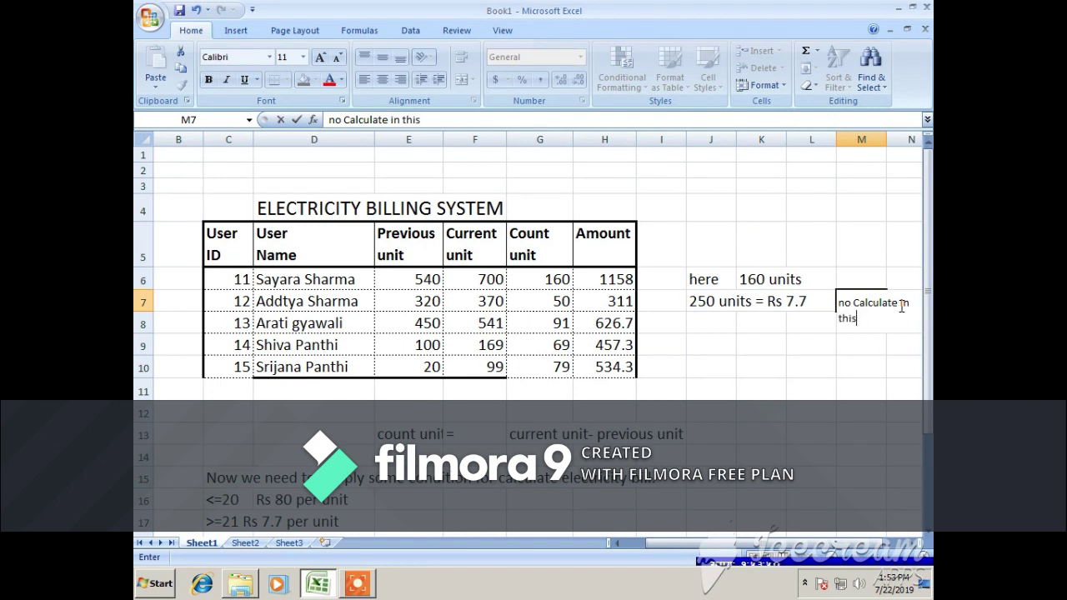
{"action": "type", "text": " user"}
{"action": "key", "text": "Return"}
- Enter 20 in J8 and "Rs 80" in K8 as the first-tier charge
{"action": "left_click", "coordinate": [715, 324]}
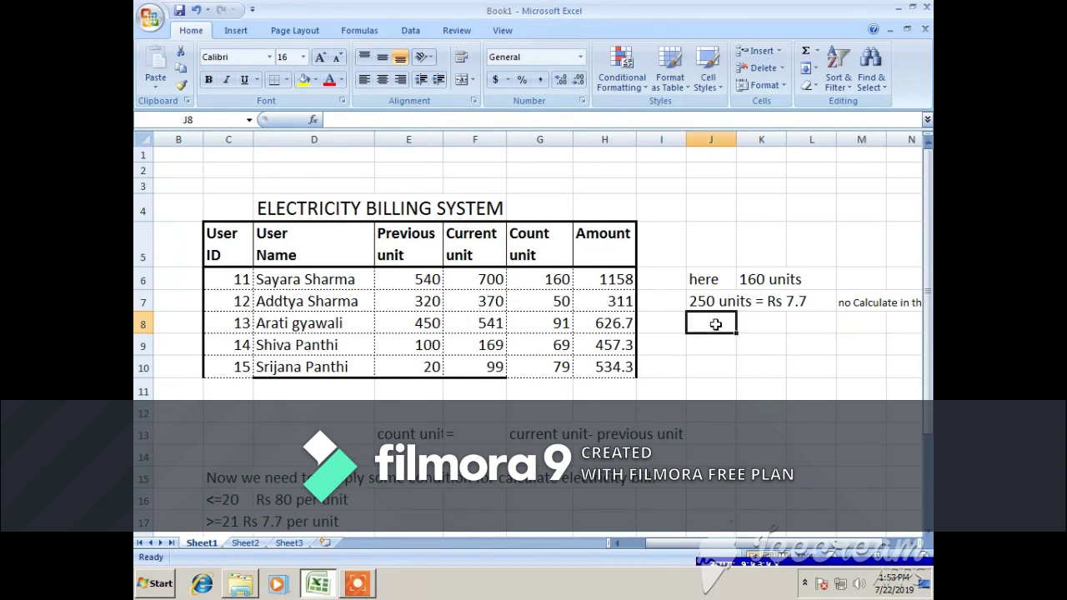
{"action": "type", "text": "20"}
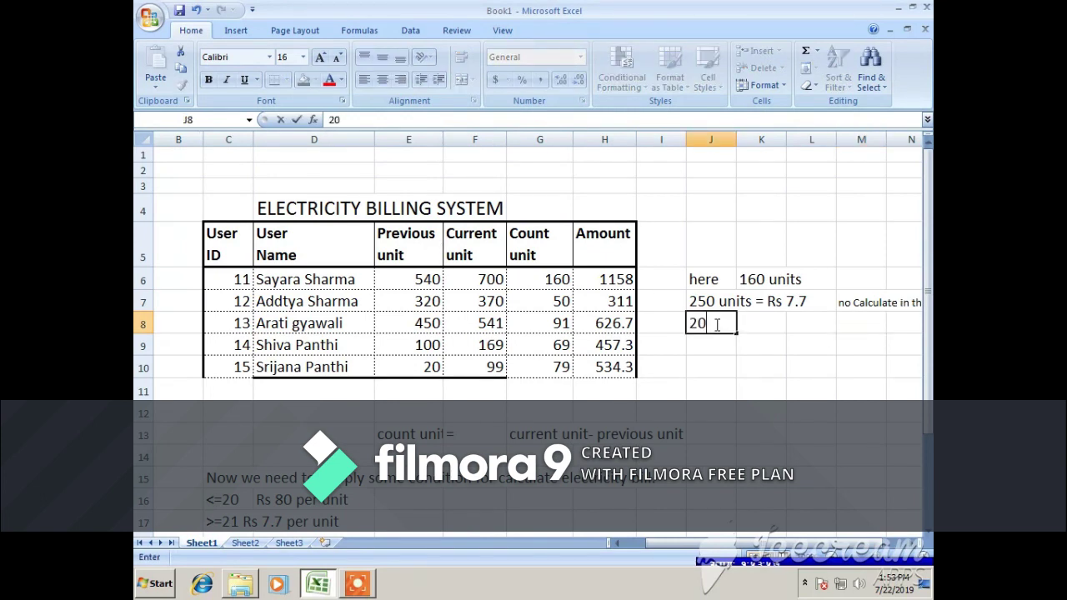
{"action": "key", "text": "Tab"}
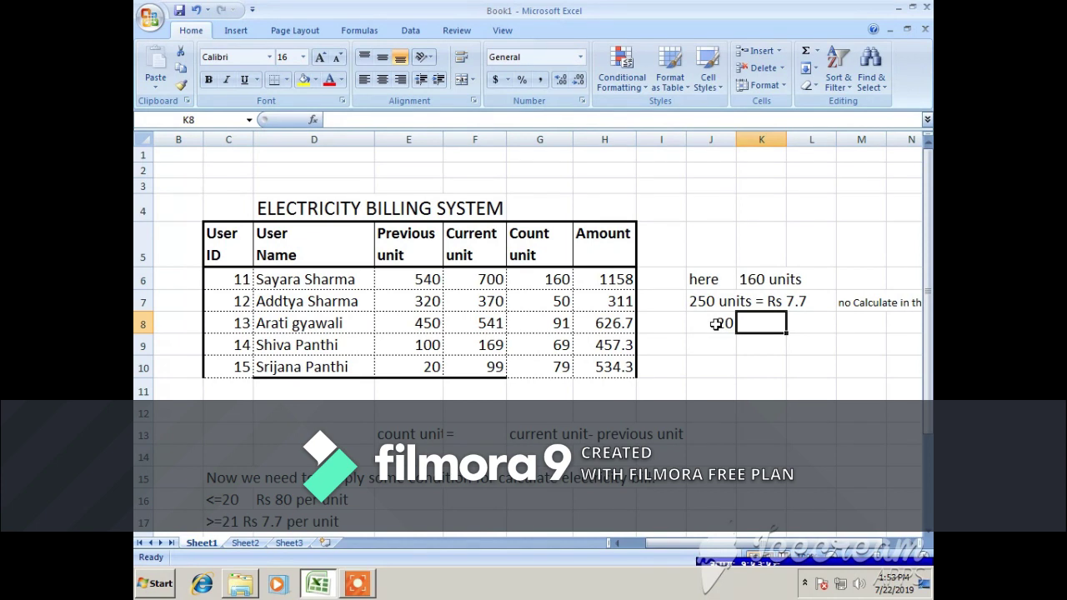
{"action": "type", "text": "Rs "}
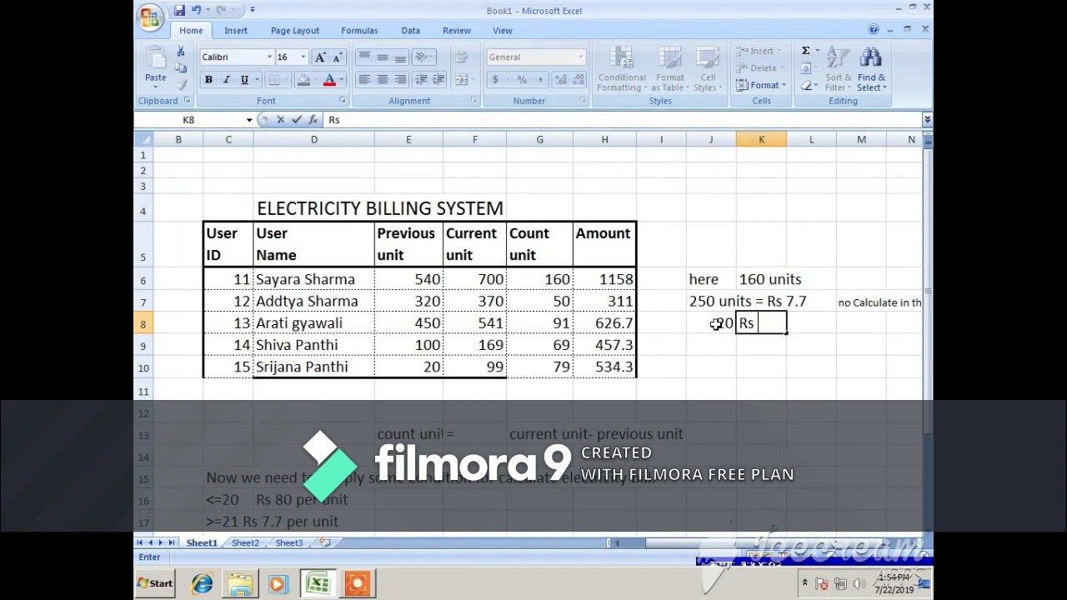
{"action": "type", "text": "80"}
{"action": "key", "text": "Tab"}
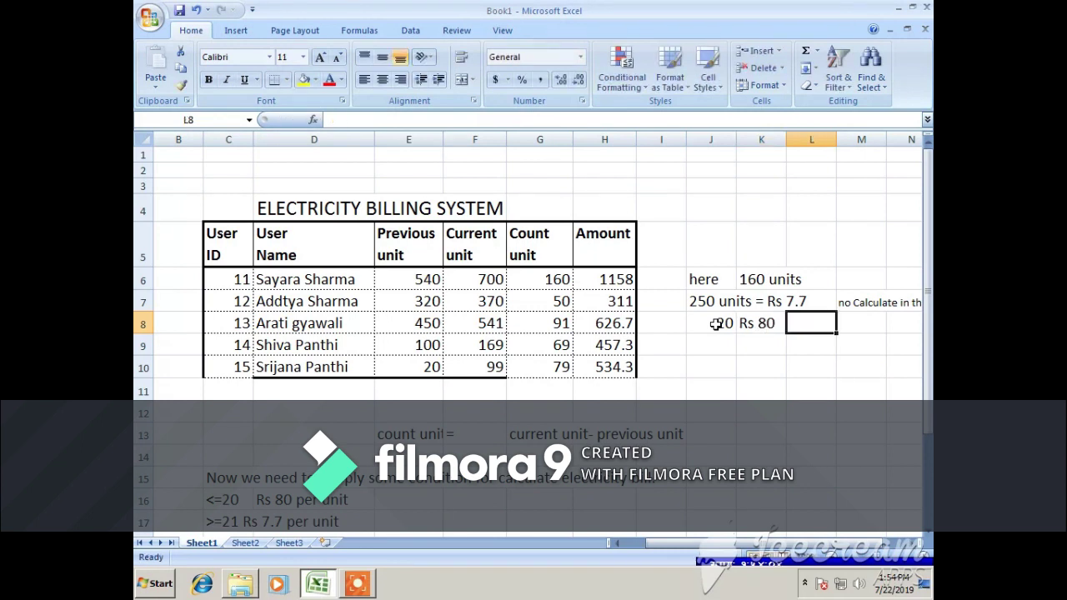
- Calculate the remaining units in J9 with =160-20 and label them "units" in K9
{"action": "left_click", "coordinate": [708, 342]}
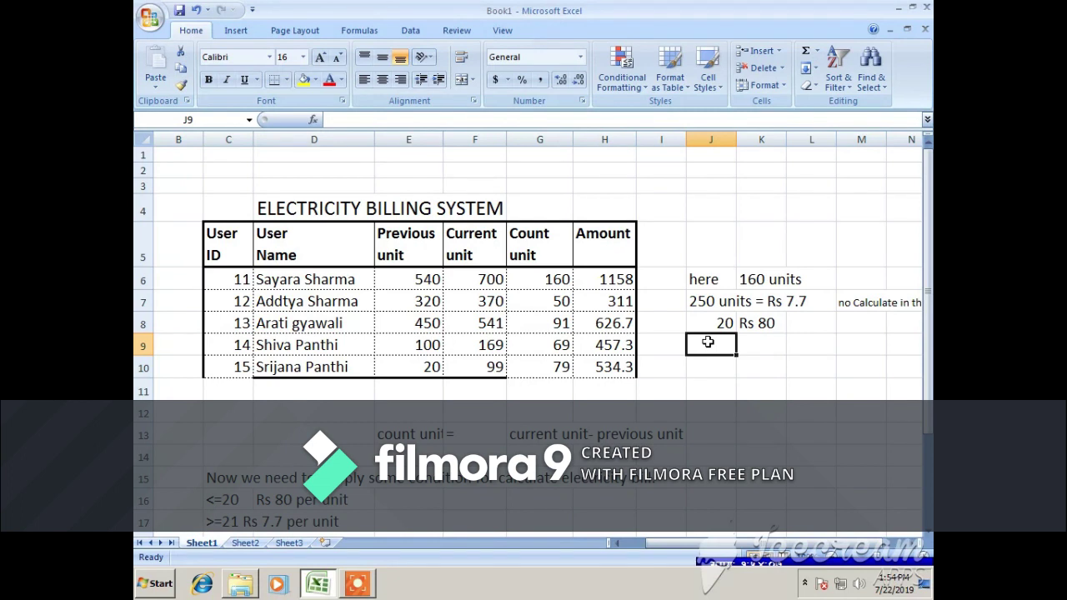
{"action": "type", "text": "="}
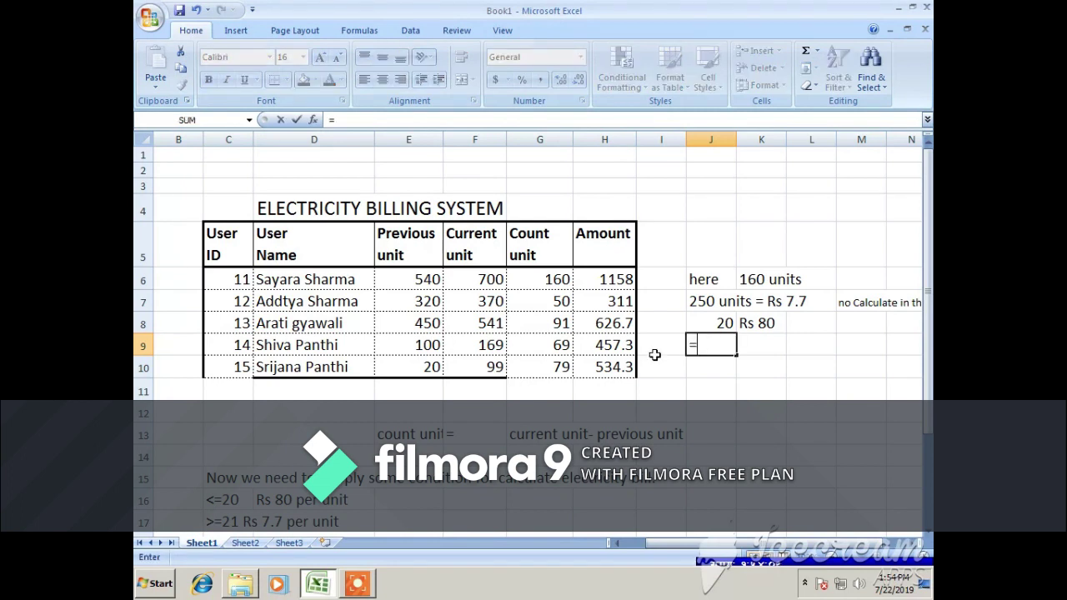
{"action": "type", "text": "160-20"}
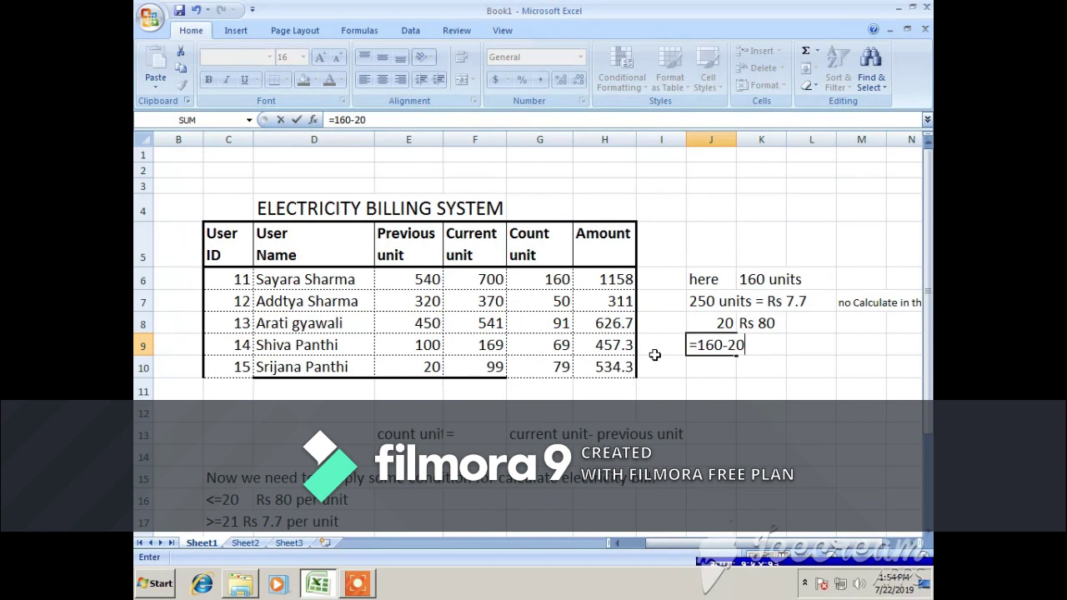
{"action": "key", "text": "Tab"}
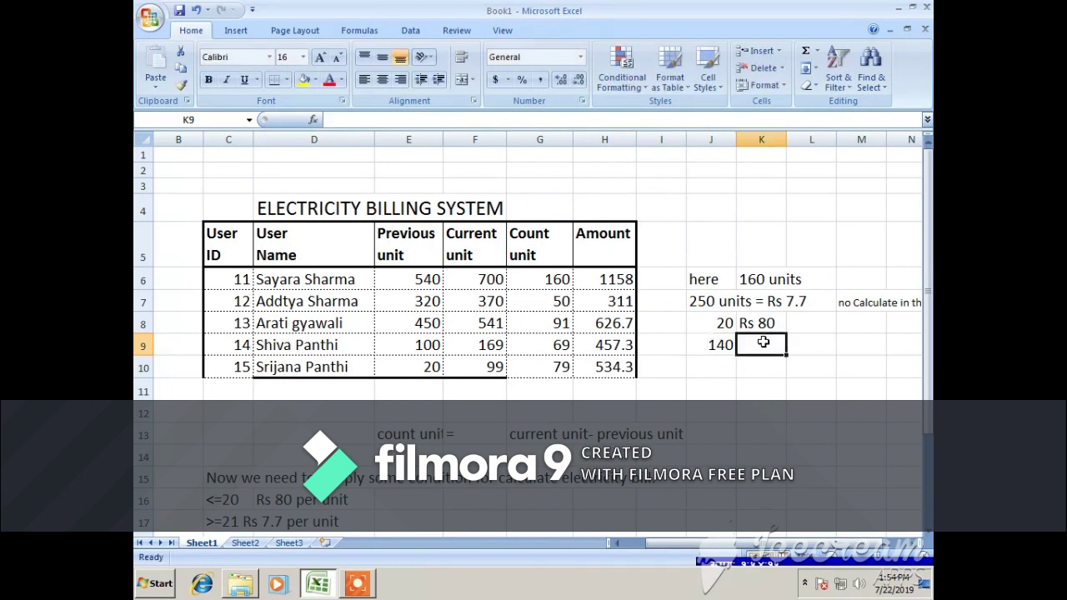
{"action": "type", "text": "units"}
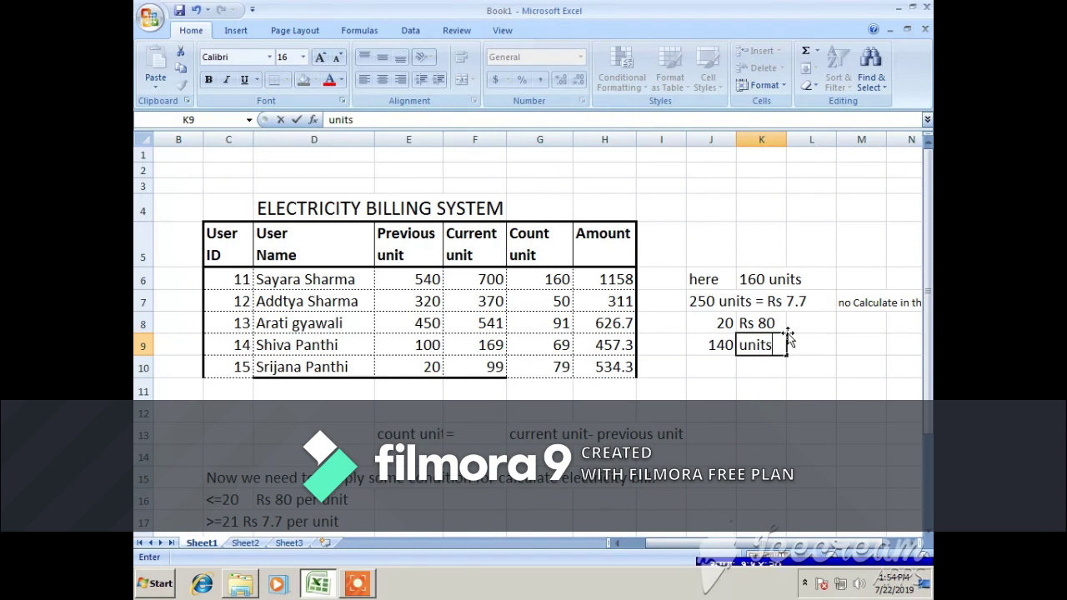
{"action": "key", "text": "Tab"}
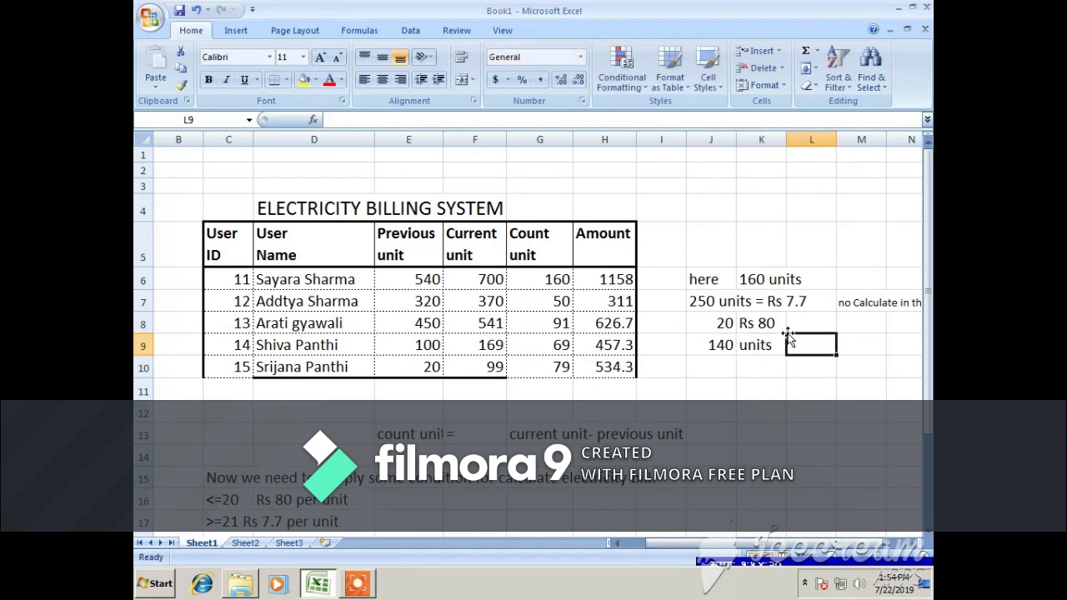
- Try to enter "= rs" in L9, beside the remaining units
{"action": "type", "text": "="}
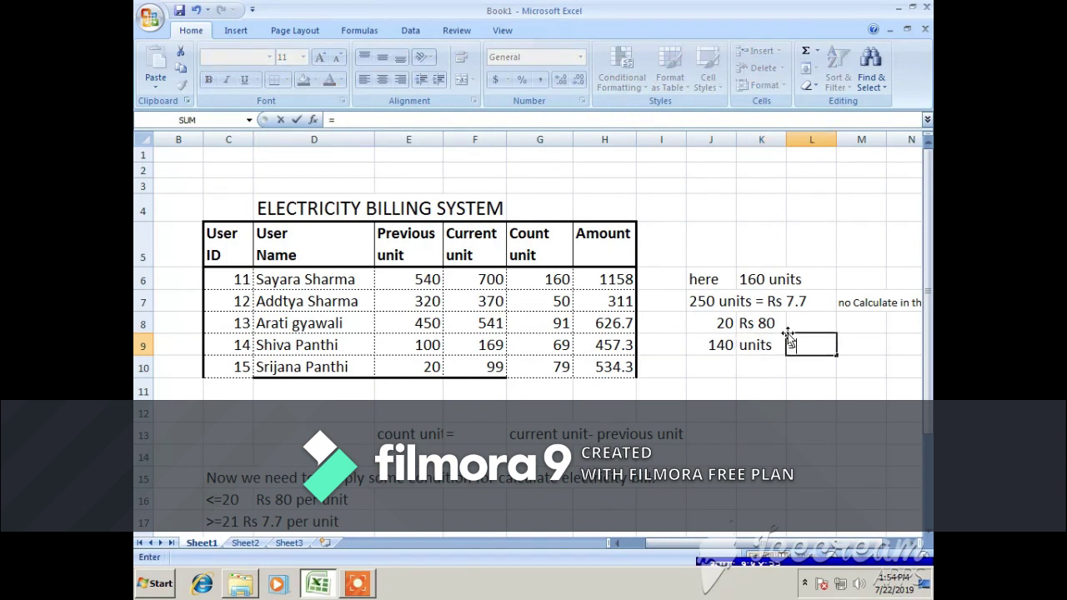
{"action": "type", "text": "rs"}
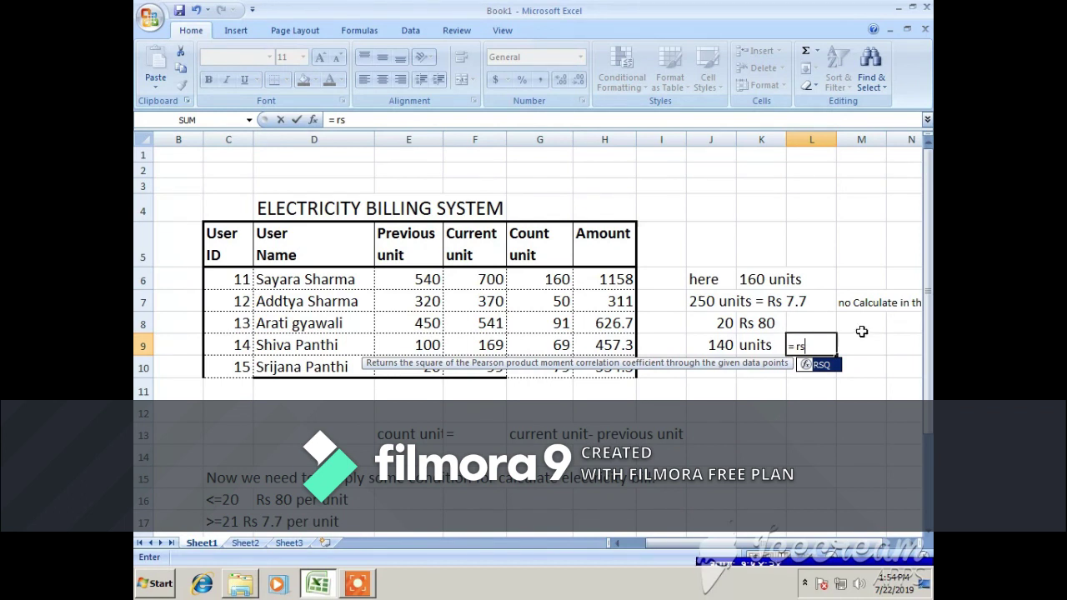
{"action": "left_click", "coordinate": [809, 345]}
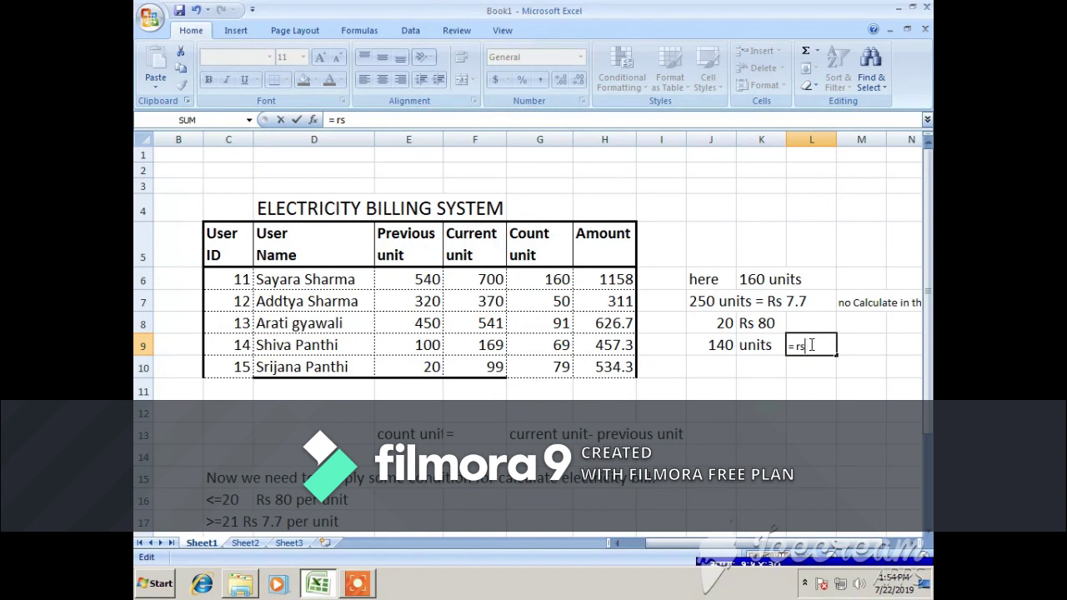
{"action": "key", "text": "Tab"}
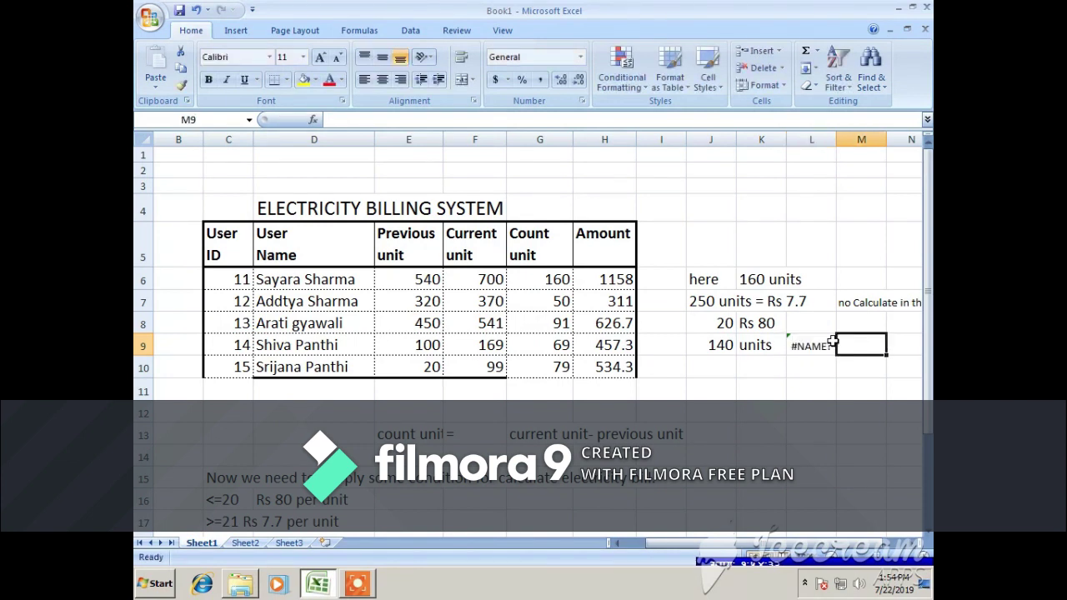
- Replace the content of L9 with "=" and enter the rate 7.7 in M9
{"action": "left_click", "coordinate": [823, 347]}
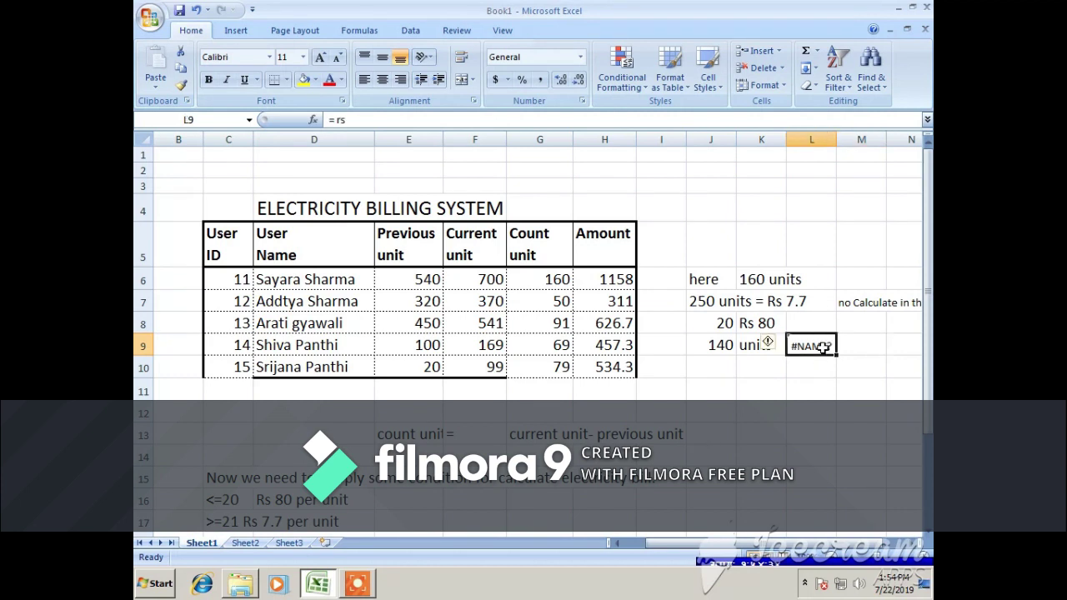
{"action": "type", "text": "="}
{"action": "key", "text": "Tab"}
{"action": "type", "text": "7.7"}
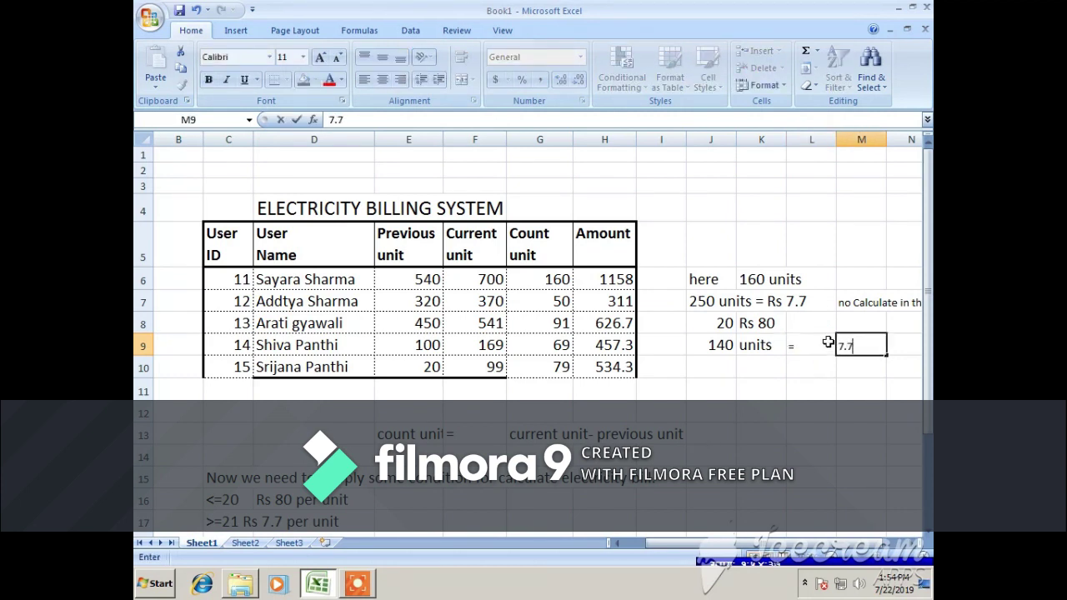
- Correct the rate note in J7 to read ">250 units = Rs 9.9"
{"action": "left_click", "coordinate": [705, 302]}
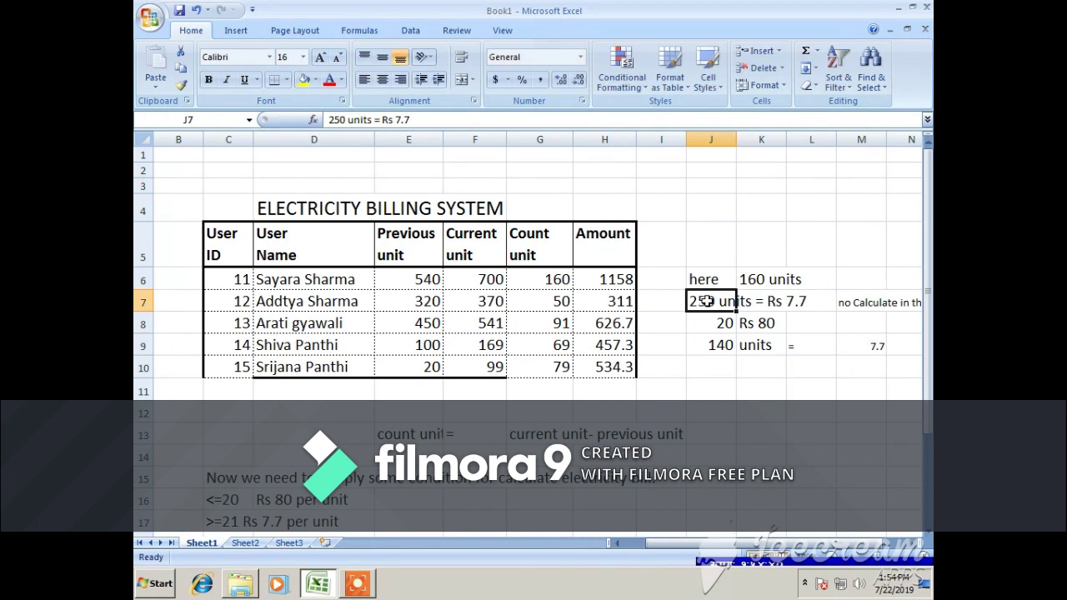
{"action": "double_click", "coordinate": [707, 301]}
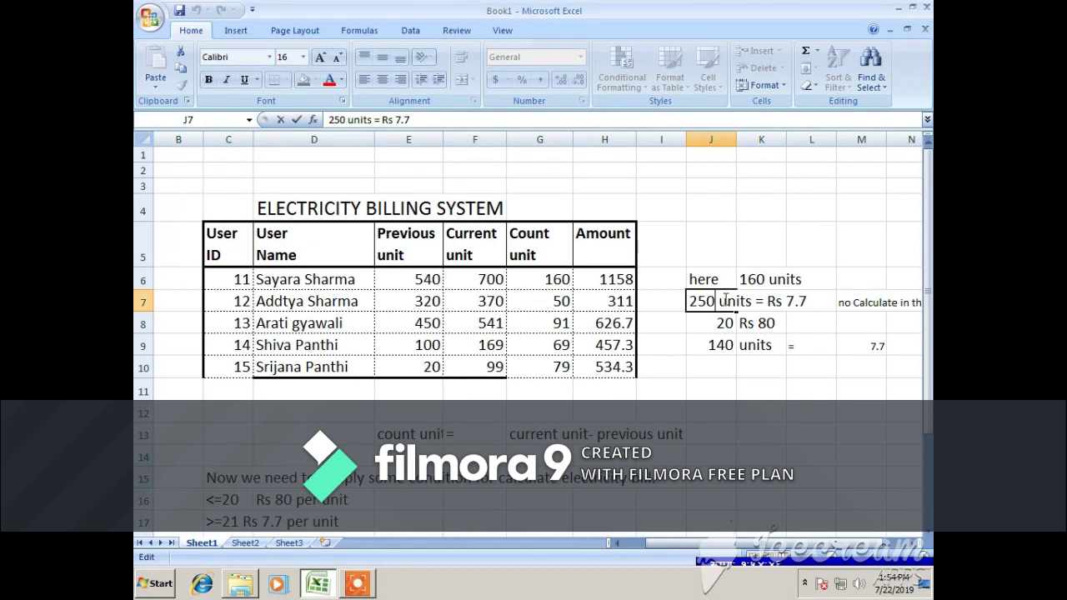
{"action": "left_click", "coordinate": [689, 301]}
{"action": "type", "text": ">"}
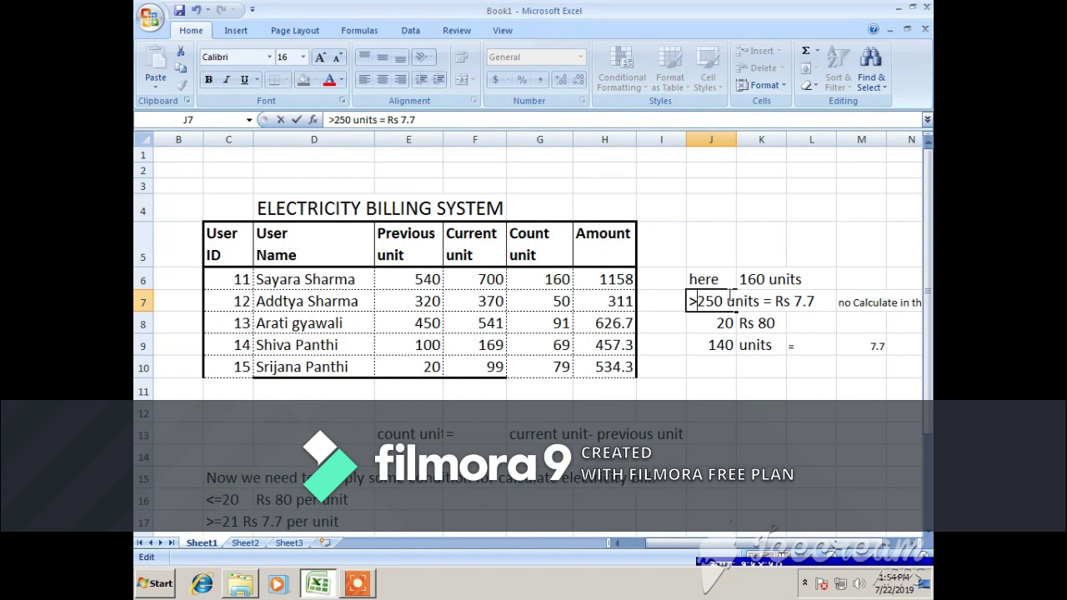
{"action": "left_click", "coordinate": [806, 298]}
{"action": "left_click", "coordinate": [818, 297]}
{"action": "key", "text": "BackSpace"}
{"action": "key", "text": "BackSpace"}
{"action": "key", "text": "BackSpace"}
{"action": "type", "text": "9.9"}
{"action": "left_click", "coordinate": [813, 392]}
- Apply all borders to the explanatory note range J6:O9
{"action": "left_click_drag", "start_coordinate": [713, 346], "coordinate": [789, 349]}
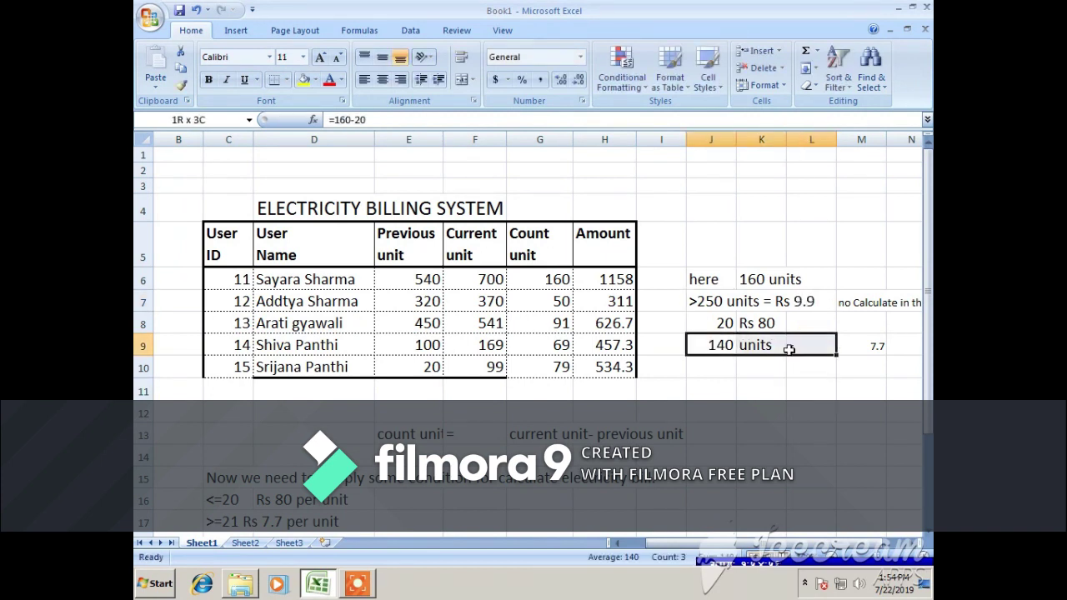
{"action": "left_click_drag", "start_coordinate": [703, 279], "coordinate": [726, 341]}
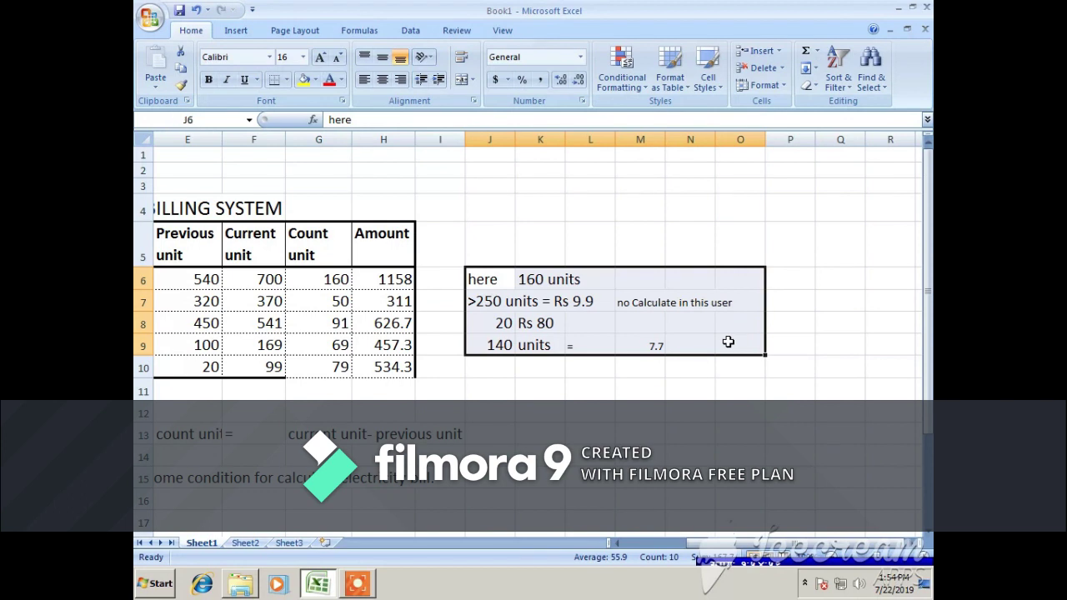
{"action": "left_click", "coordinate": [284, 80]}
{"action": "left_click", "coordinate": [309, 204]}
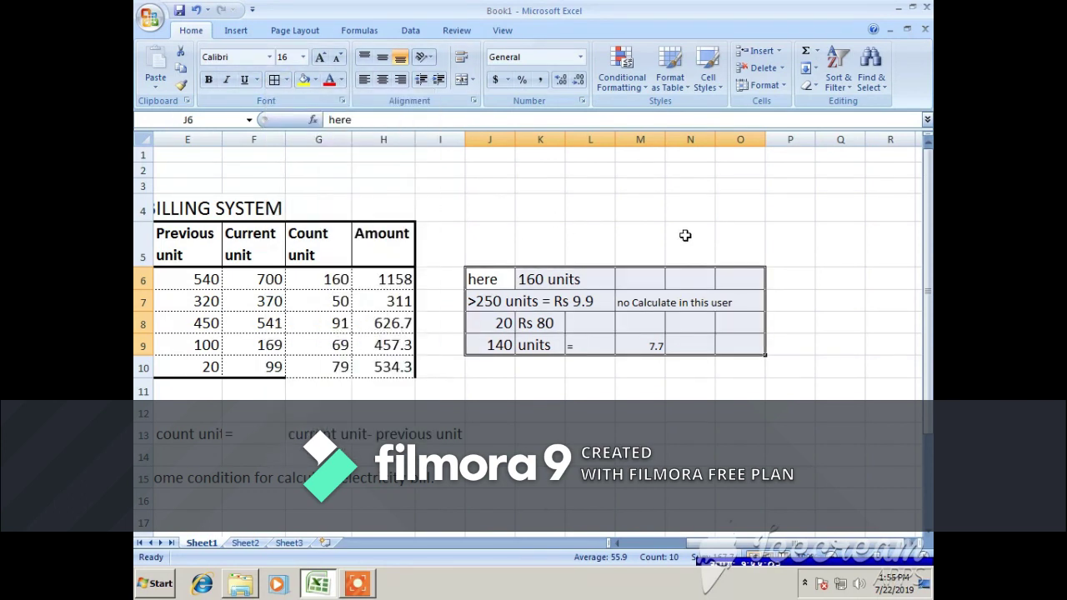
{"action": "left_click", "coordinate": [685, 235]}
{"action": "left_click", "coordinate": [800, 413]}
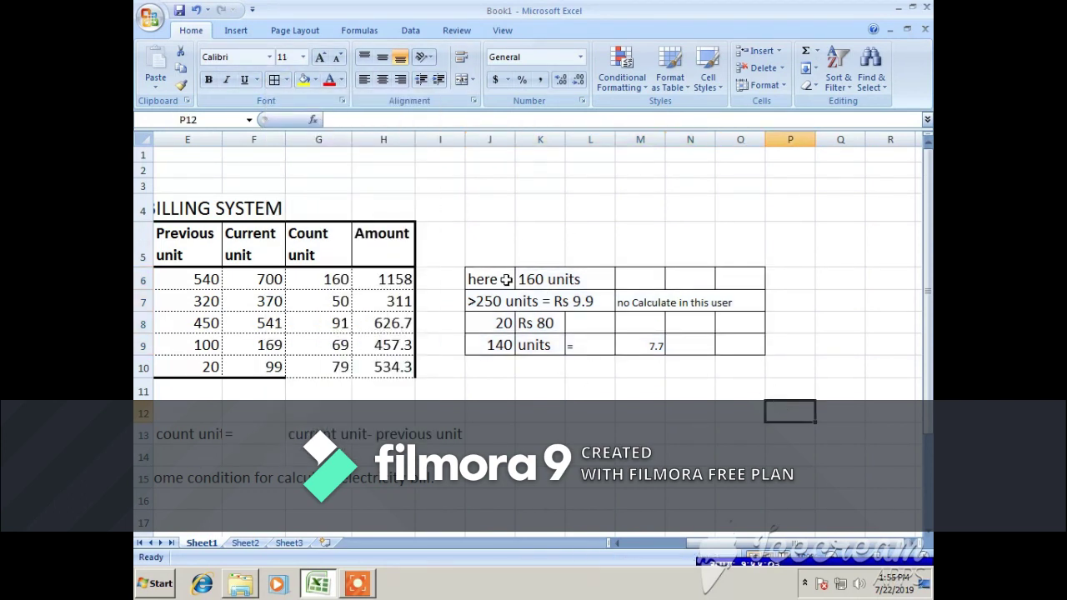
- Review the Amount column of the billing table cell by cell, from its heading down to H10
{"action": "left_click", "coordinate": [646, 540]}
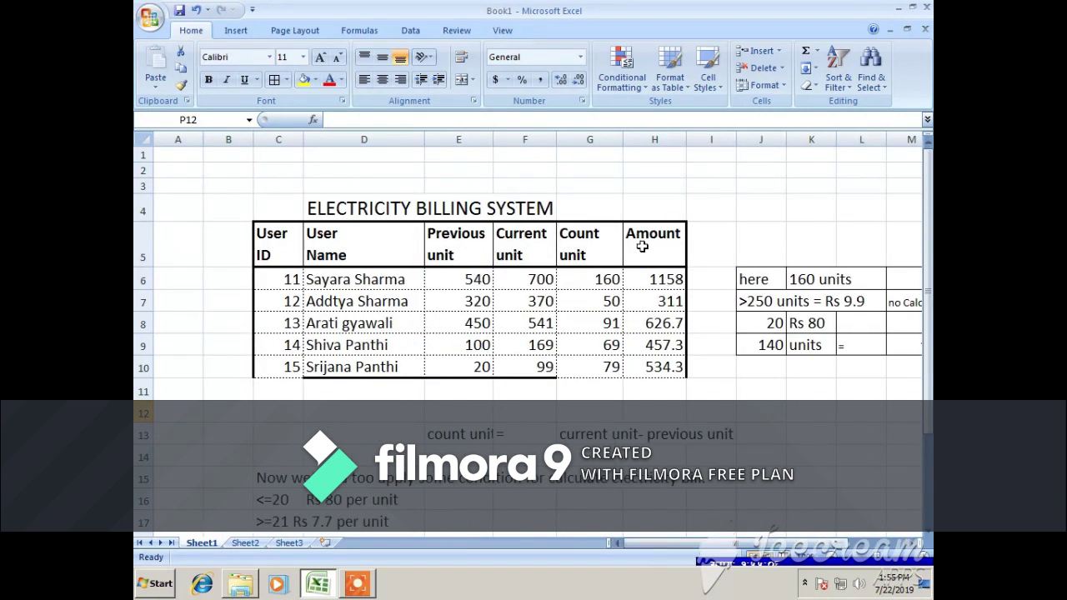
{"action": "left_click", "coordinate": [313, 409]}
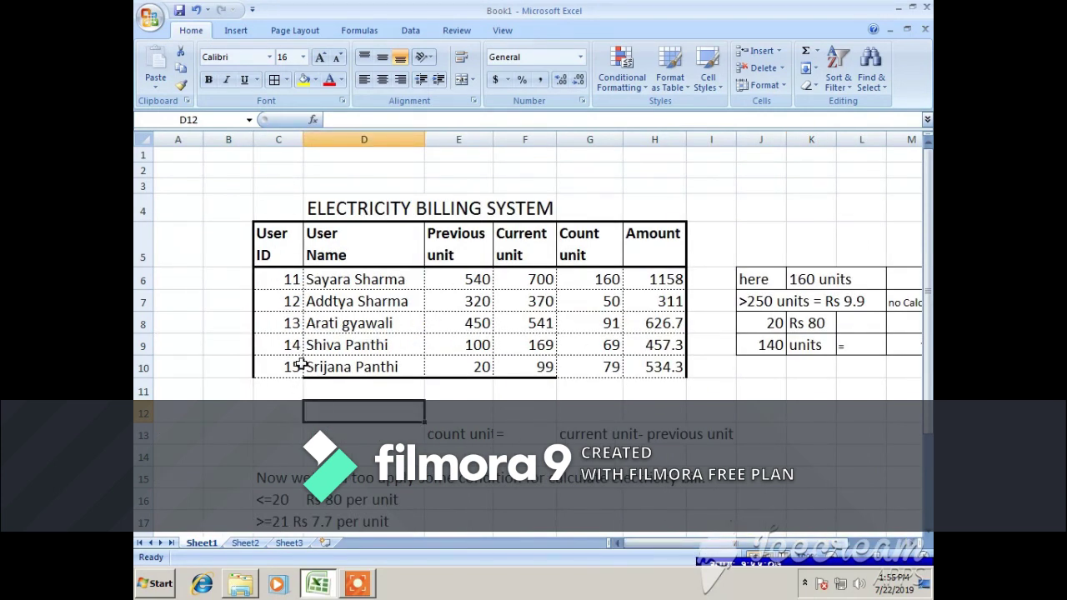
{"action": "left_click", "coordinate": [657, 247]}
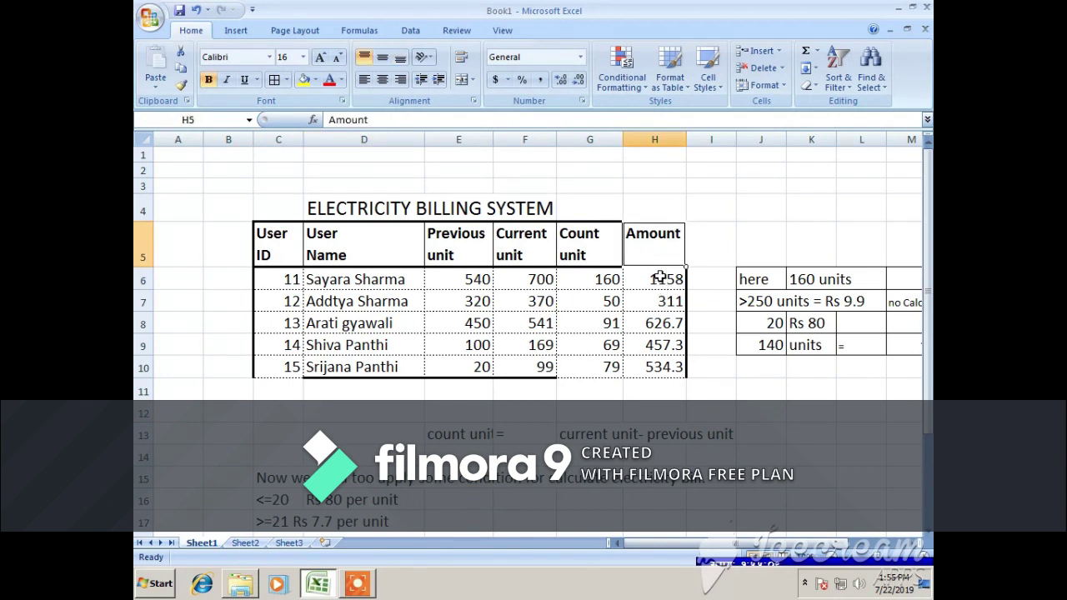
{"action": "left_click", "coordinate": [660, 278]}
{"action": "left_click", "coordinate": [659, 300]}
{"action": "left_click", "coordinate": [660, 323]}
{"action": "left_click", "coordinate": [660, 348]}
{"action": "left_click", "coordinate": [659, 361]}
{"action": "left_click", "coordinate": [841, 414]}
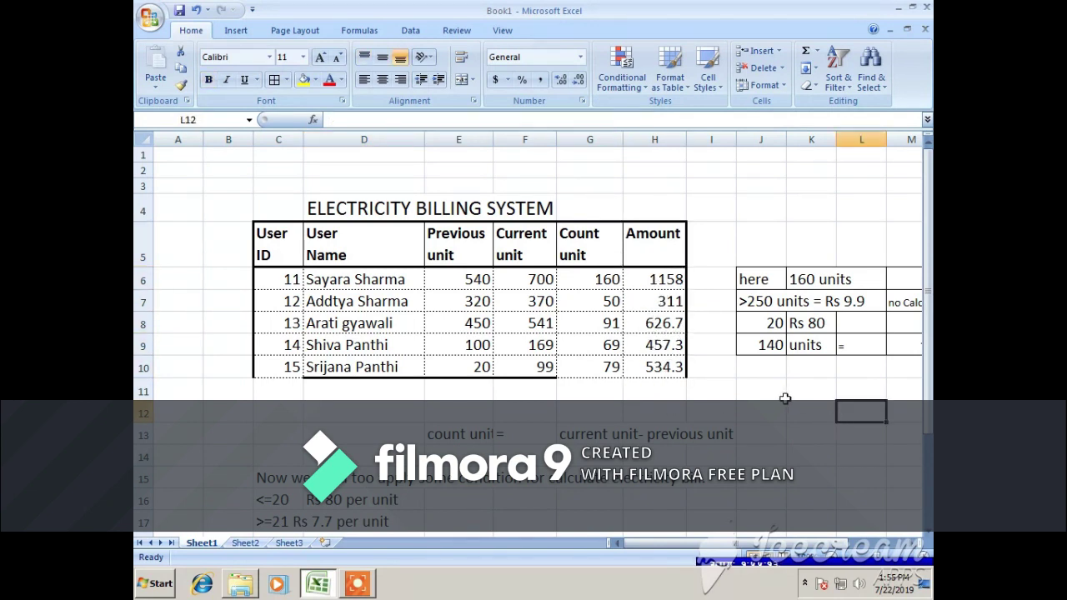
- Calculate the second-tier charge in L11, below the note, with =140*7.7
{"action": "left_click", "coordinate": [914, 544]}
{"action": "left_click", "coordinate": [914, 544]}
{"action": "left_click", "coordinate": [763, 380]}
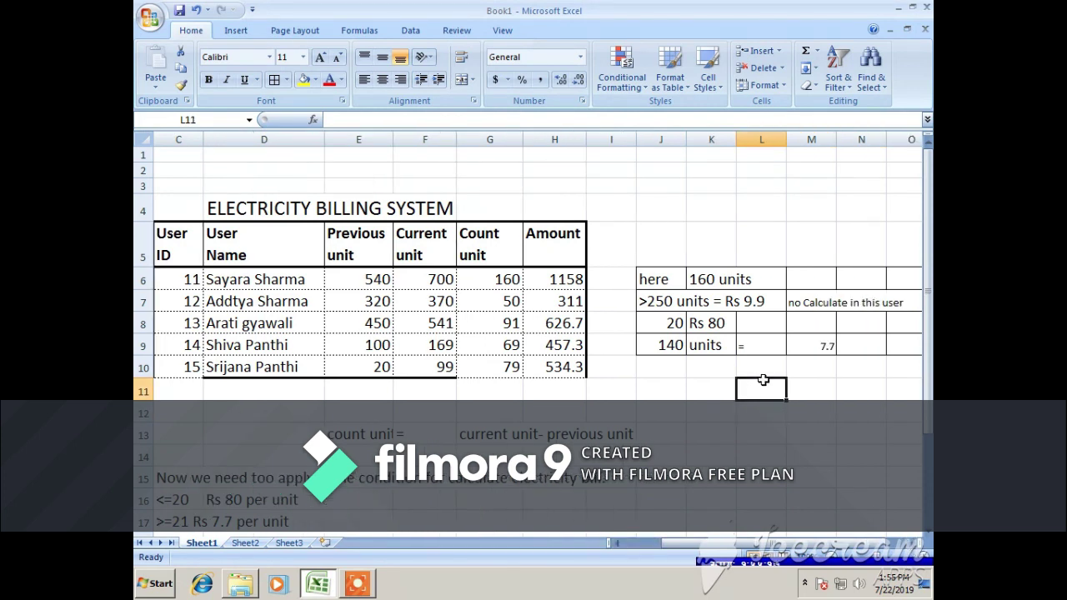
{"action": "type", "text": "="}
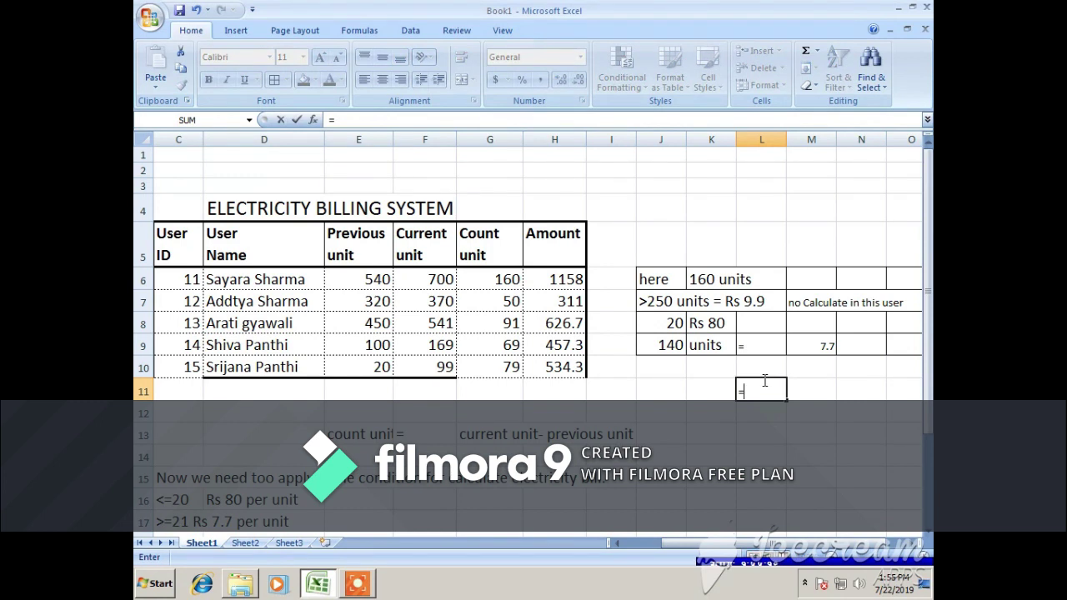
{"action": "key", "text": "BackSpace"}
{"action": "type", "text": "=140*7.7"}
{"action": "key", "text": "Return"}
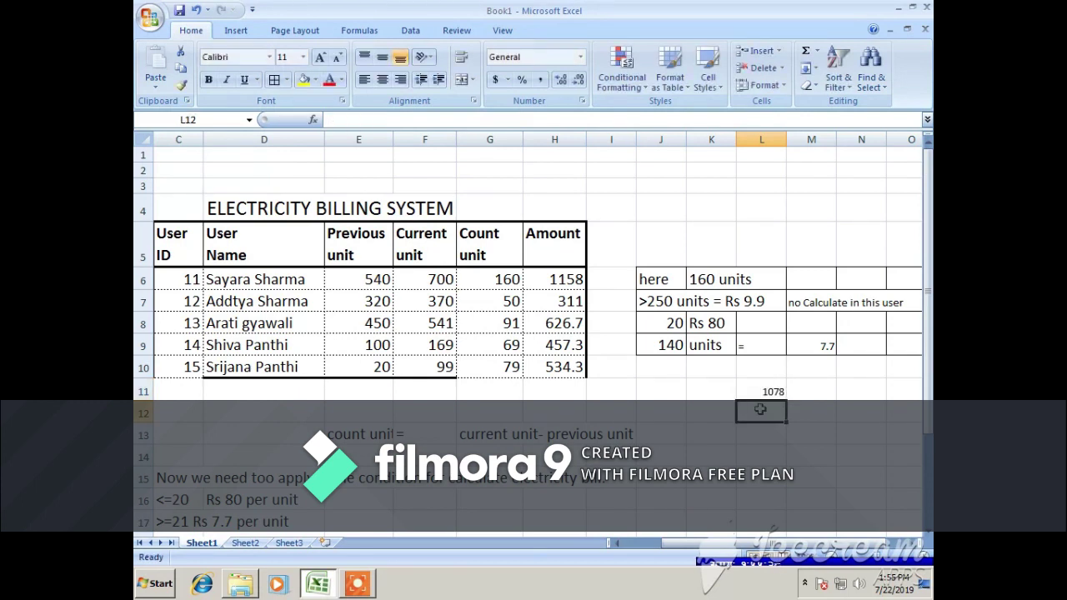
- Continue the worked calculation in row 11 with a "+" in M11 and the value 80 in N11
{"action": "left_click", "coordinate": [802, 388]}
{"action": "type", "text": "+"}
{"action": "key", "text": "Tab"}
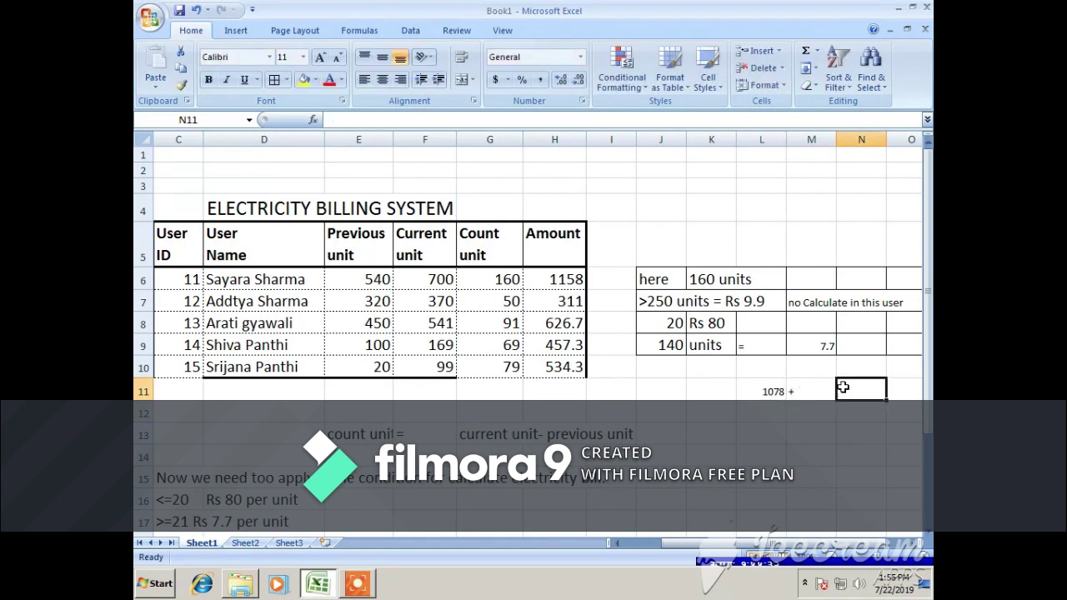
{"action": "type", "text": "80"}
{"action": "key", "text": "Tab"}
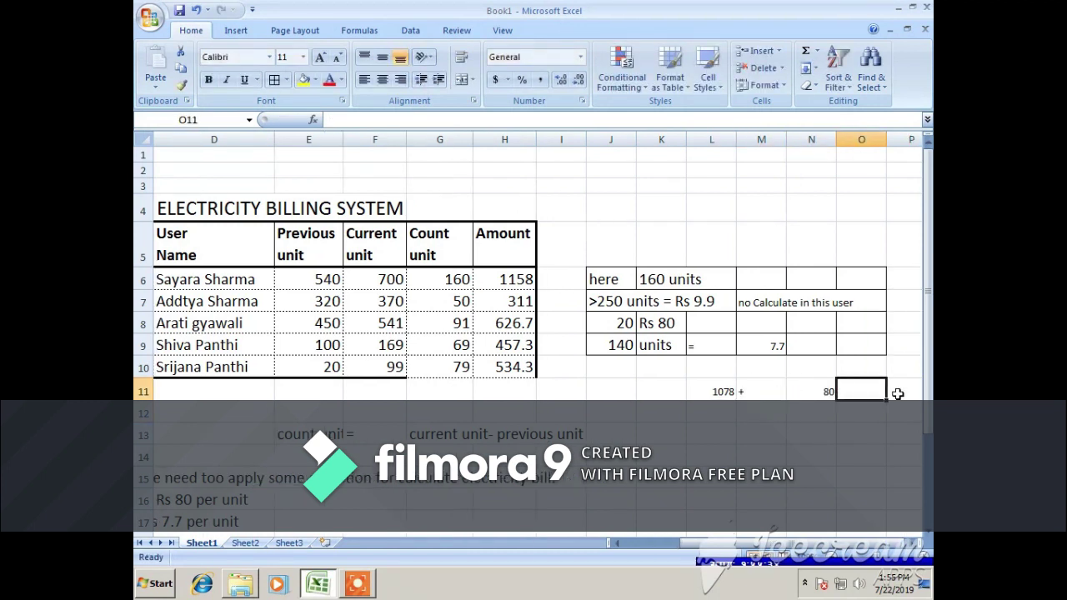
- Add the second-tier charge and the fixed charge in O11 with =L11+N11
{"action": "type", "text": "="}
{"action": "left_click", "coordinate": [708, 392]}
{"action": "type", "text": "+"}
{"action": "left_click", "coordinate": [817, 391]}
{"action": "key", "text": "Return"}
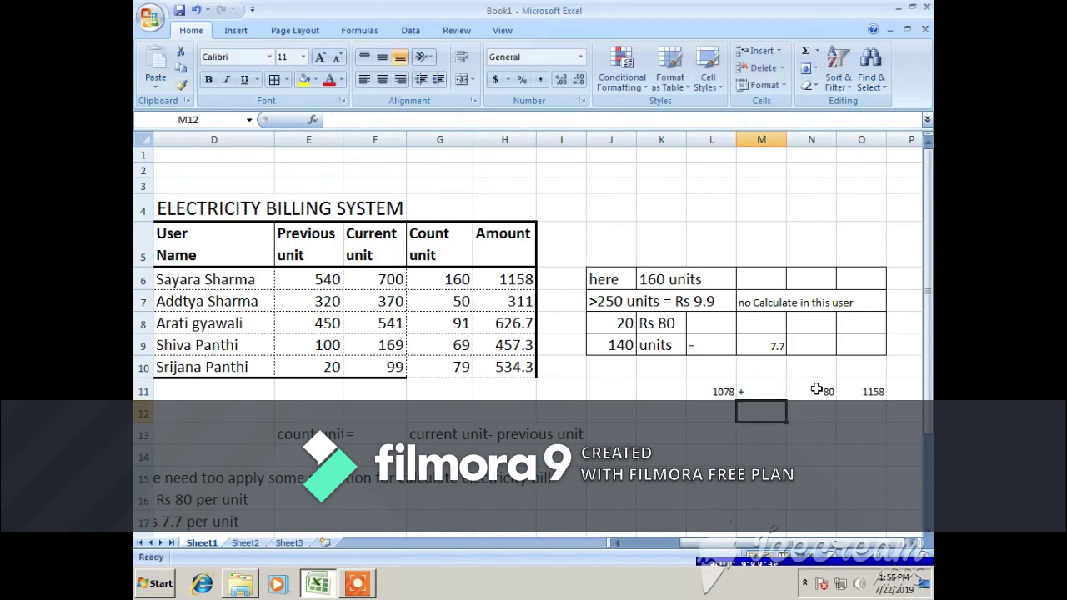
- Compare the worked total in O11 with the first customer's amount in H6, and trace its parts back to the note's units and rates
{"action": "left_click", "coordinate": [874, 391]}
{"action": "left_click", "coordinate": [529, 279]}
{"action": "left_click", "coordinate": [870, 394]}
{"action": "left_click", "coordinate": [518, 281]}
{"action": "left_click", "coordinate": [874, 394]}
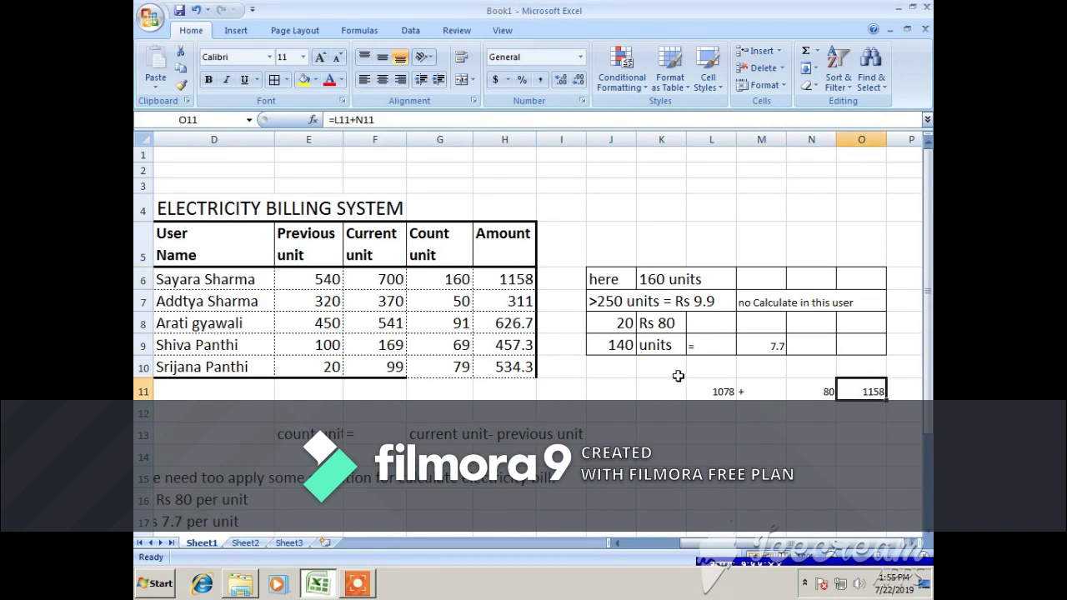
{"action": "left_click", "coordinate": [715, 391]}
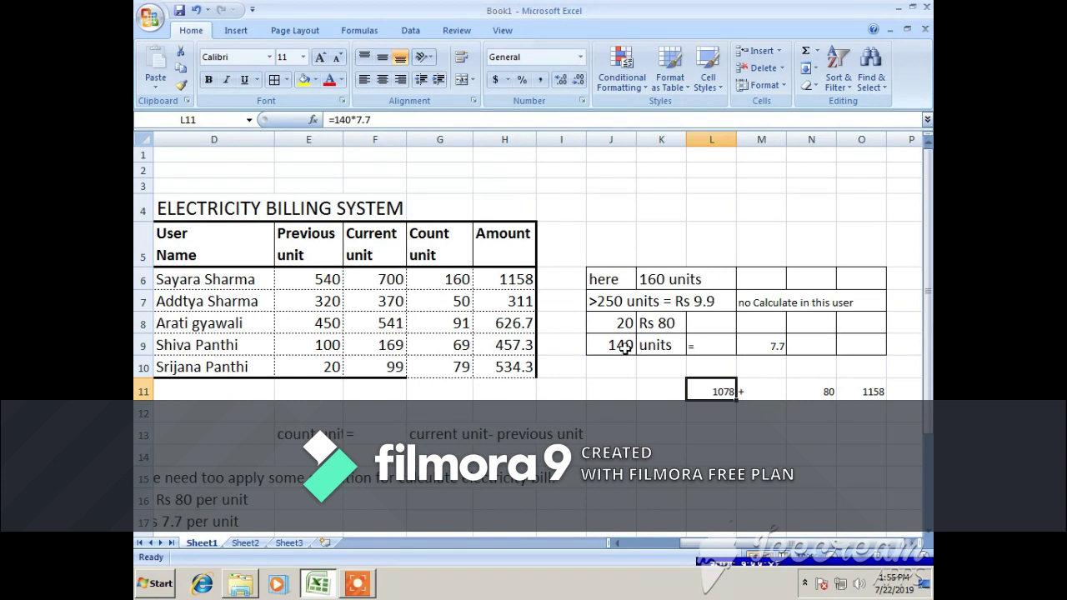
{"action": "left_click", "coordinate": [625, 348]}
{"action": "left_click", "coordinate": [753, 345]}
{"action": "left_click", "coordinate": [828, 392]}
{"action": "left_click", "coordinate": [640, 327]}
{"action": "left_click", "coordinate": [782, 324]}
{"action": "left_click", "coordinate": [801, 429]}
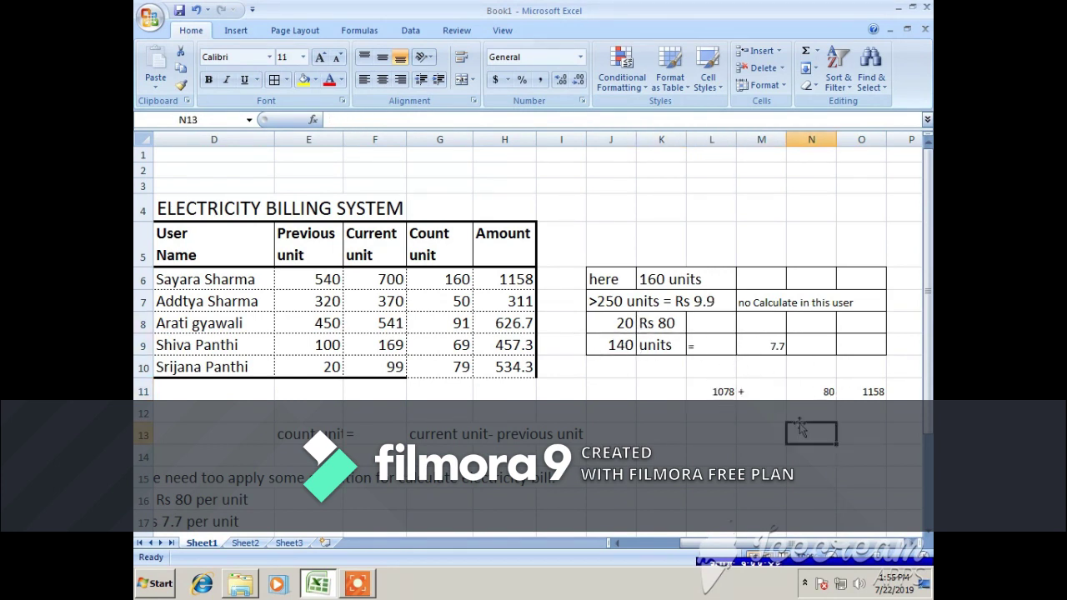
- Calculate the charge for the 140 units inside the note, entering =J9*M9 in N9
{"action": "left_click", "coordinate": [807, 344]}
{"action": "type", "text": "="}
{"action": "left_click", "coordinate": [613, 344]}
{"action": "type", "text": "*"}
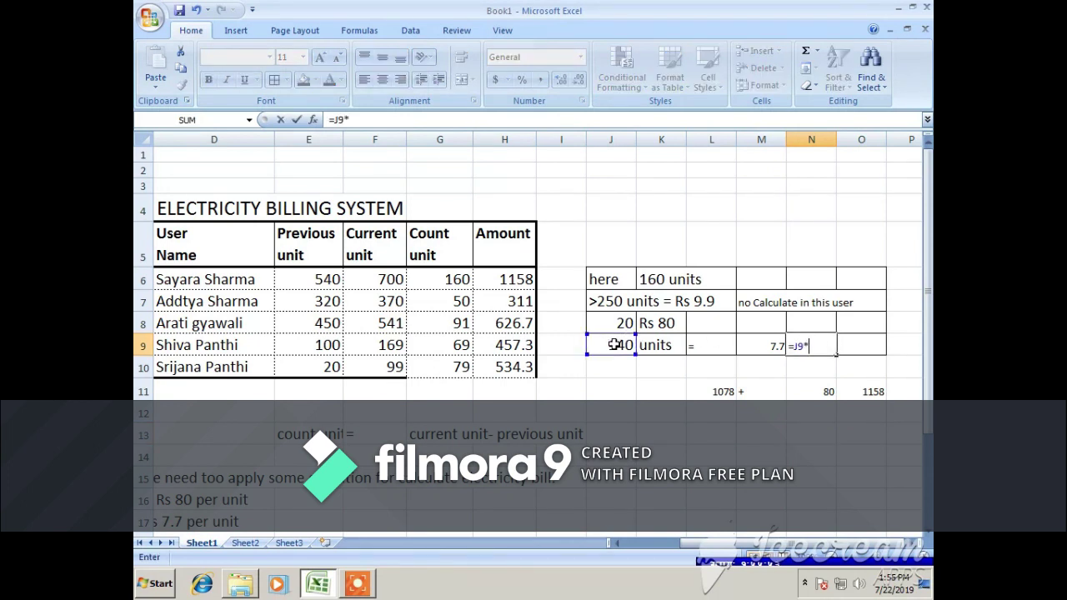
{"action": "left_click", "coordinate": [764, 349]}
{"action": "key", "text": "Return"}
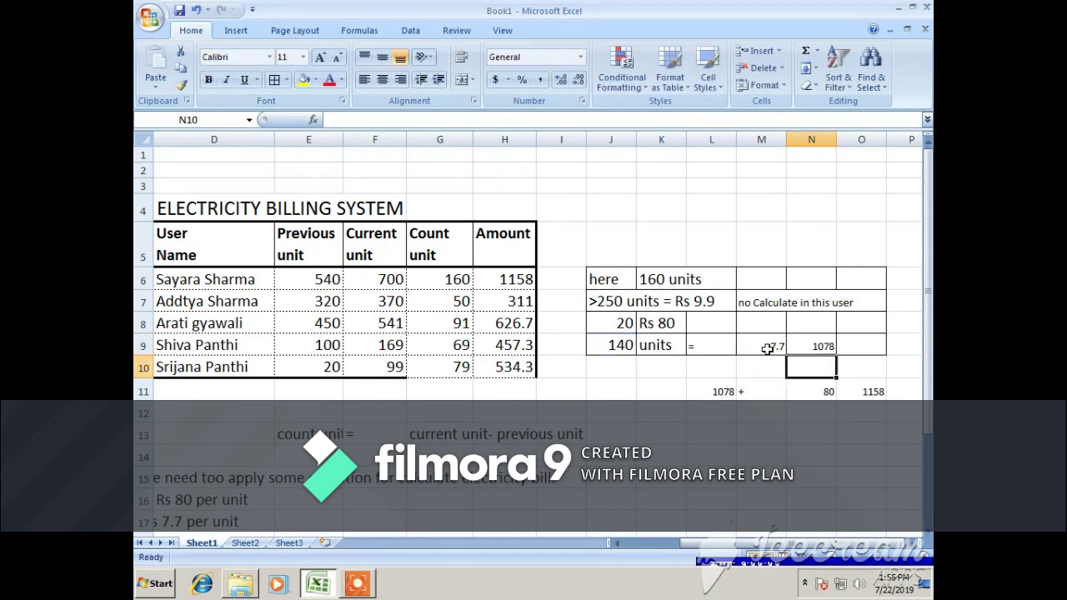
- Enter the fixed charge of 80 in N8, in the note's 20-unit row
{"action": "left_click", "coordinate": [805, 322]}
{"action": "type", "text": "80"}
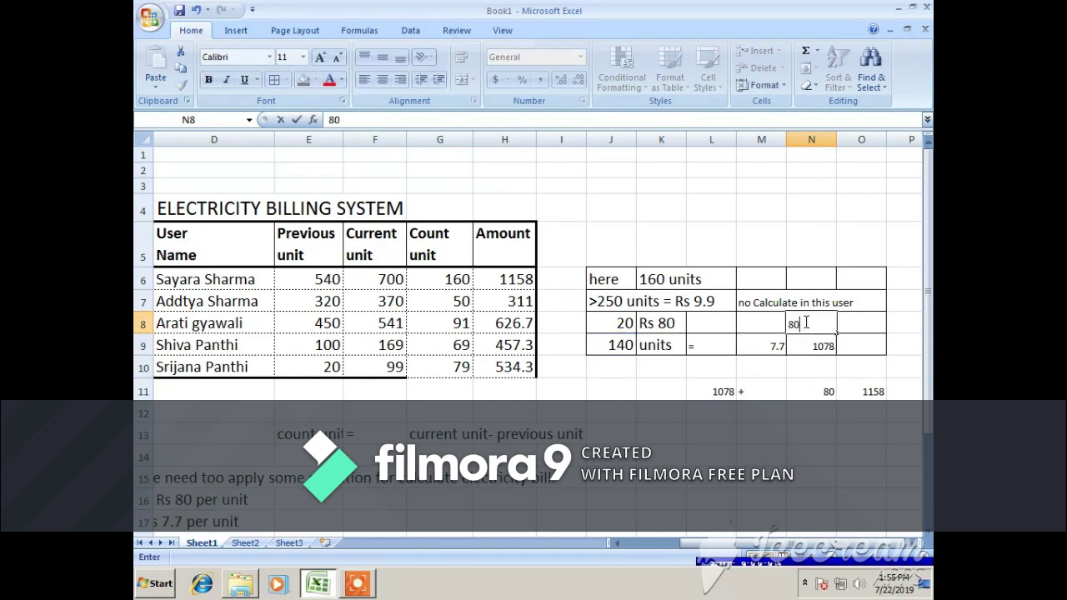
{"action": "left_click", "coordinate": [797, 474]}
- Total the two charges N8:N9 with AutoSum, placing the sum in N10
{"action": "left_click", "coordinate": [808, 368]}
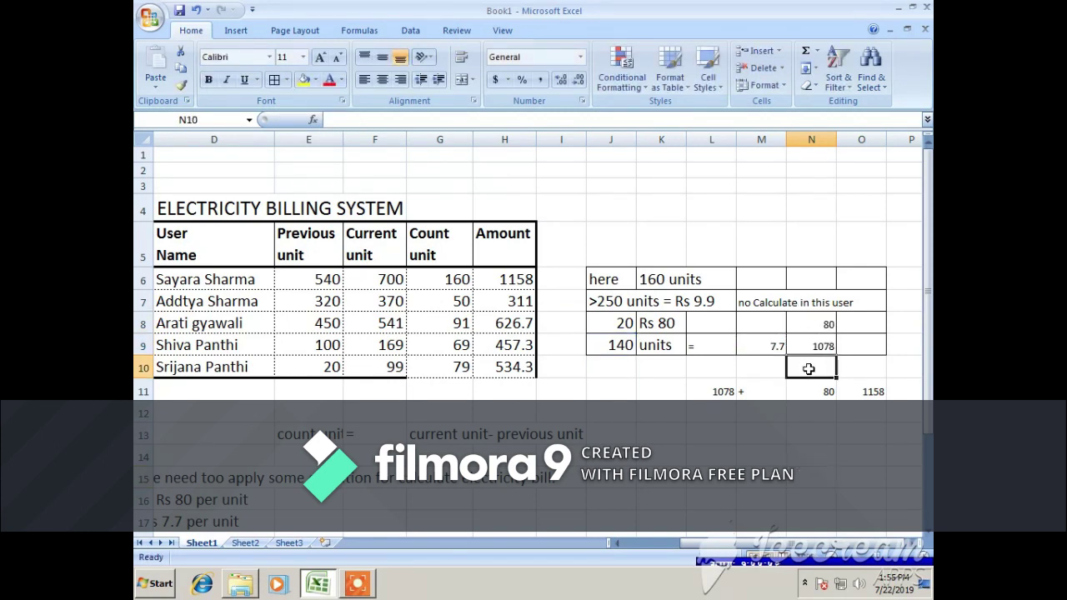
{"action": "left_click_drag", "start_coordinate": [822, 325], "coordinate": [823, 344]}
{"action": "left_click", "coordinate": [817, 51]}
{"action": "left_click", "coordinate": [836, 67]}
{"action": "left_click", "coordinate": [805, 368]}
{"action": "left_click", "coordinate": [872, 360]}
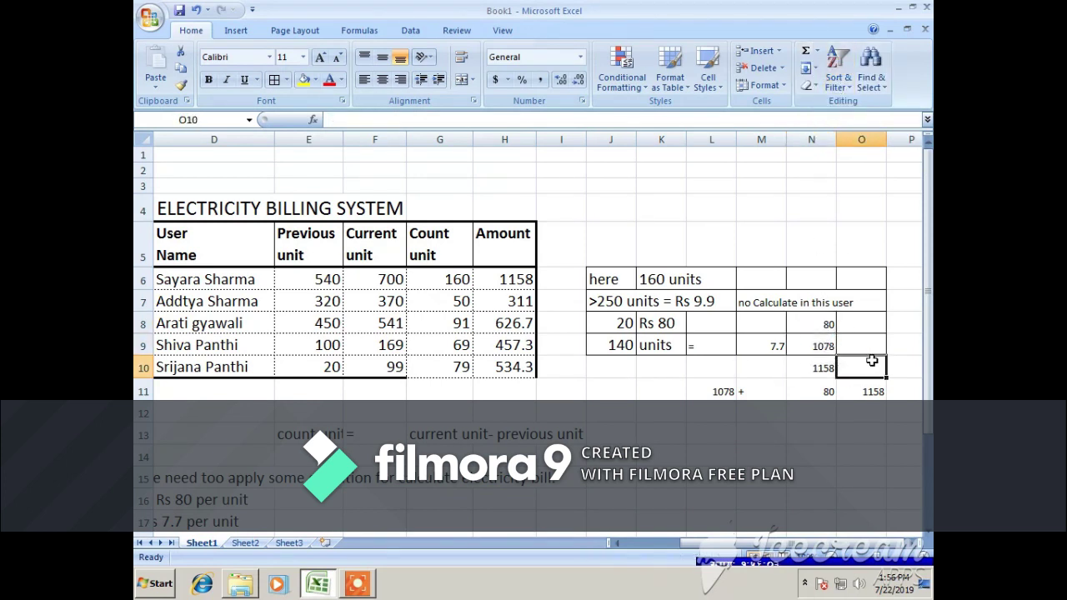
{"action": "left_click", "coordinate": [808, 368]}
- Title the worked example "cross check" in K5, above the bordered note
{"action": "left_click", "coordinate": [683, 245]}
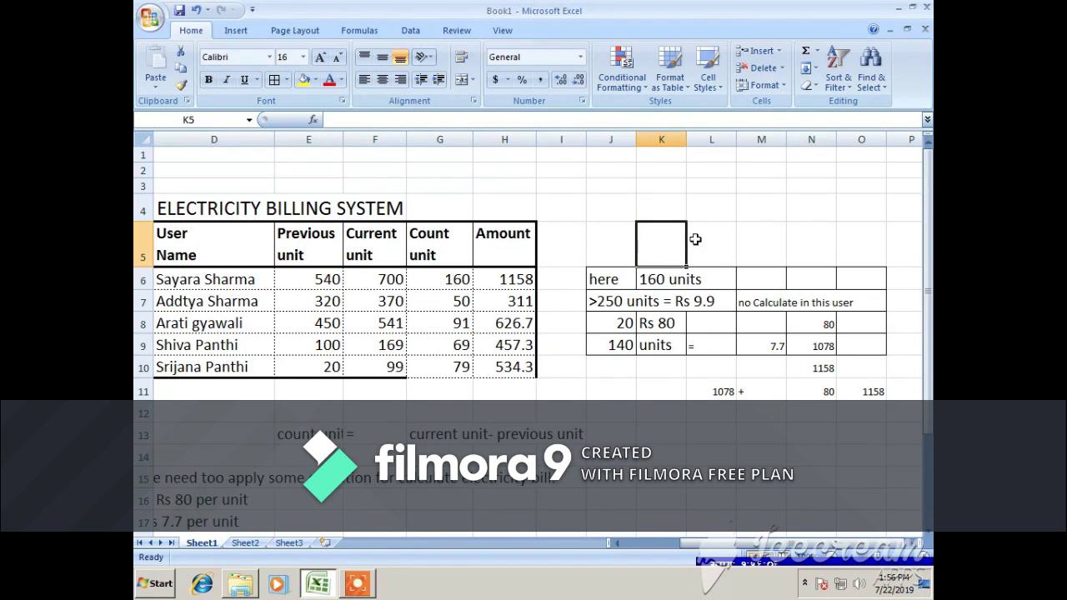
{"action": "type", "text": "cross"}
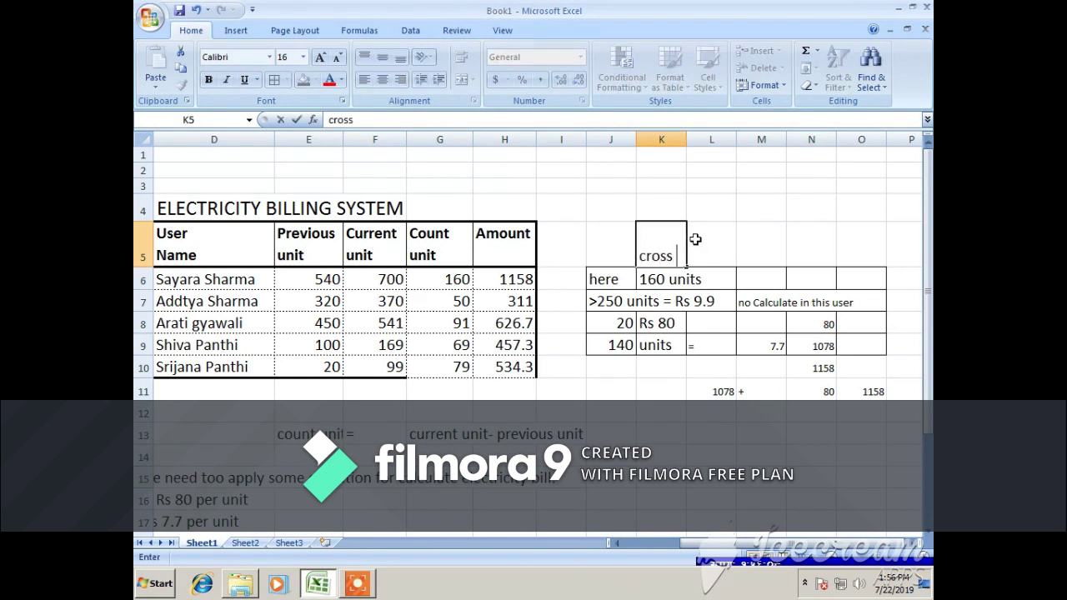
{"action": "type", "text": " check"}
{"action": "left_click", "coordinate": [743, 419]}
{"action": "left_click_drag", "start_coordinate": [652, 245], "coordinate": [697, 244]}
{"action": "left_click", "coordinate": [653, 492]}
{"action": "left_click", "coordinate": [359, 589]}
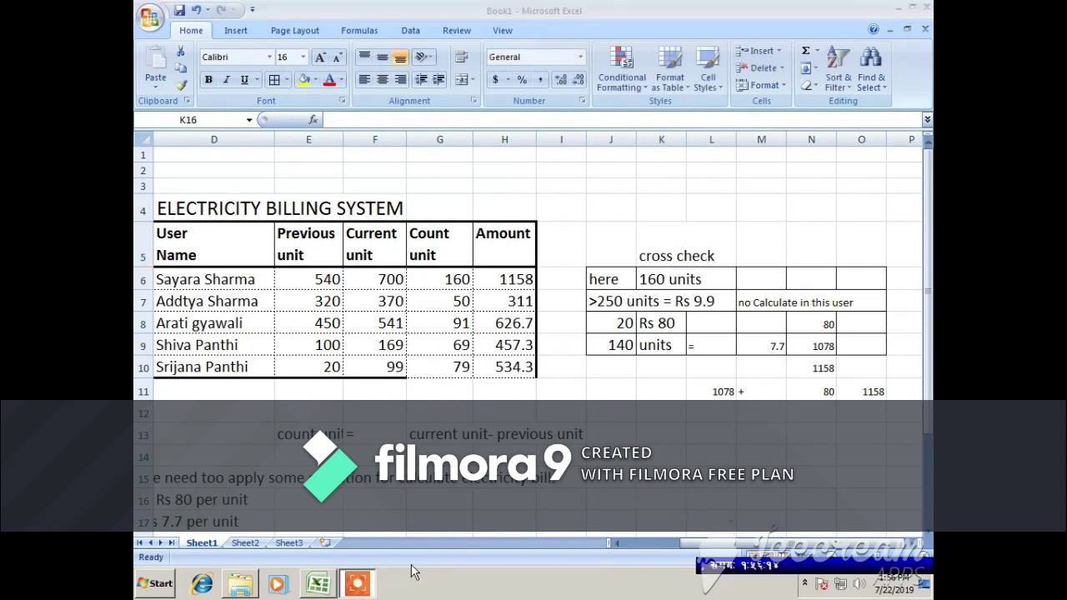